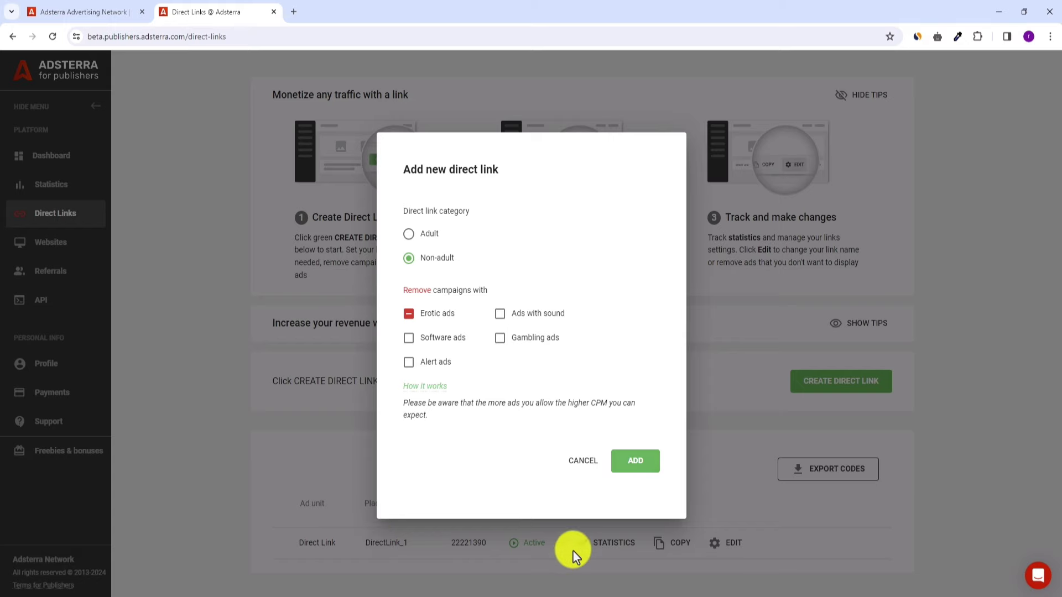
Close the new direct link form, review the edit settings of the DirectLink_1 placement and leave them without saving
left_click(579, 463)
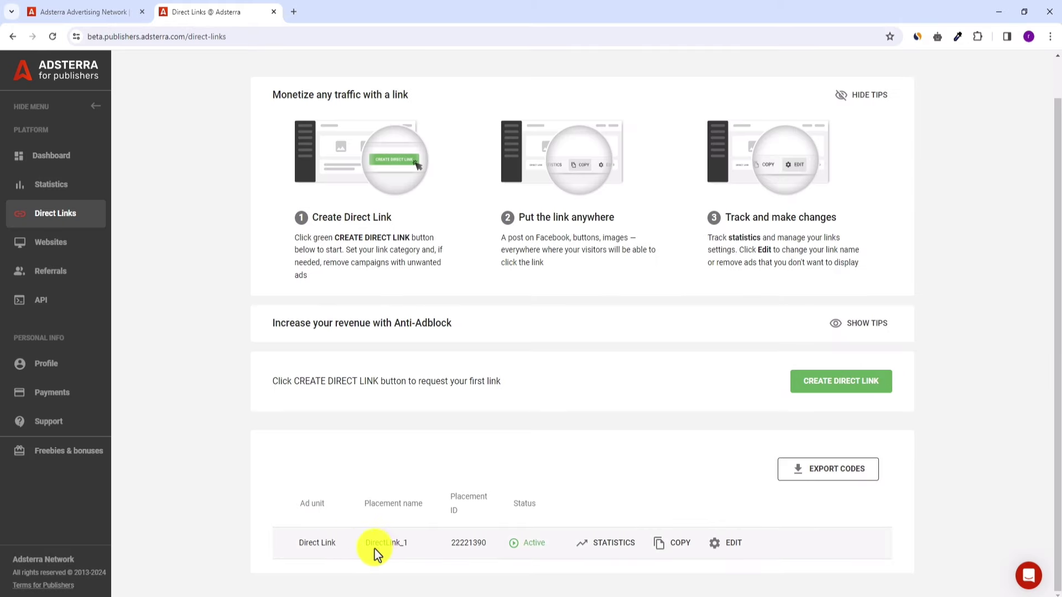
left_click(728, 548)
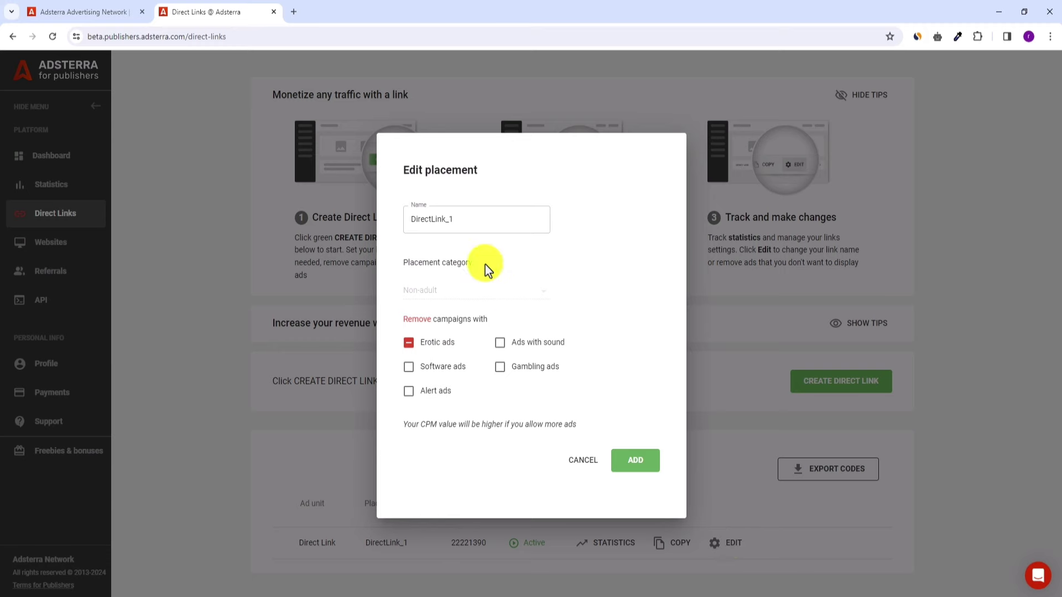
left_click(474, 221)
left_click_drag(474, 220, 284, 217)
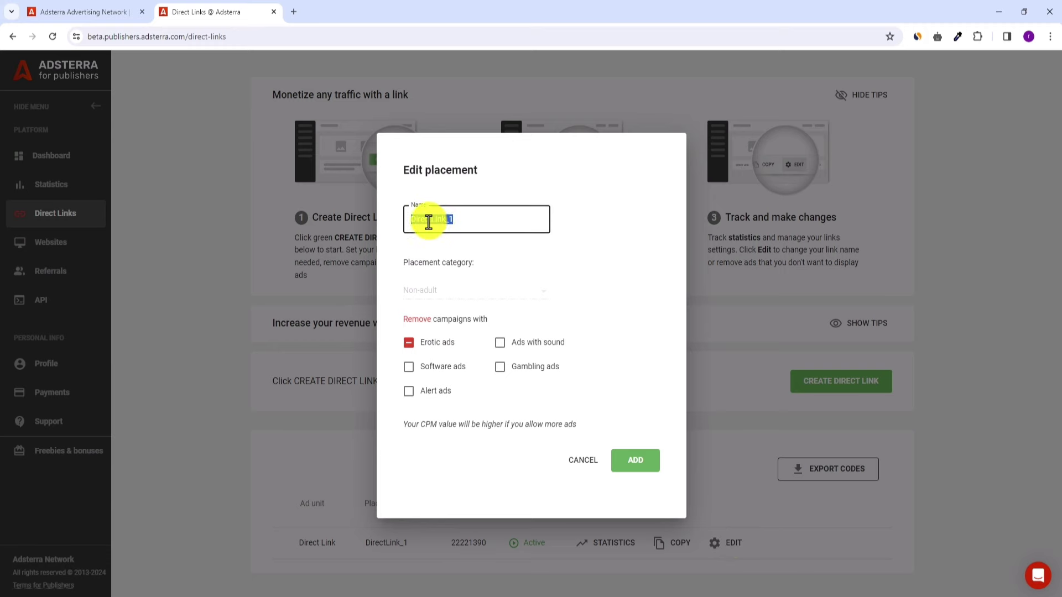
left_click(582, 460)
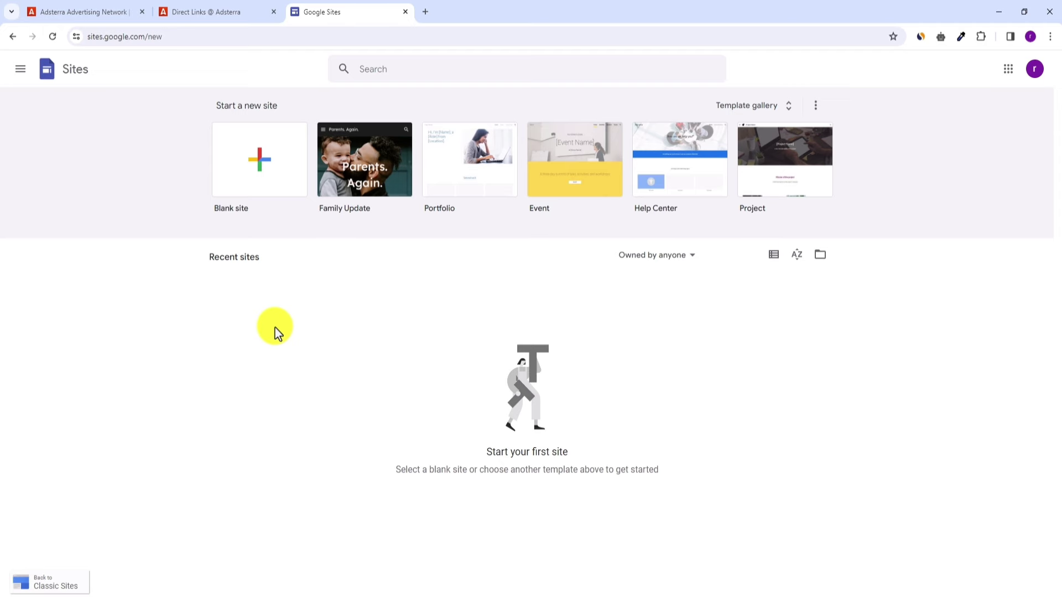
Create a blank site in Google Sites and delete its header section
left_click(252, 169)
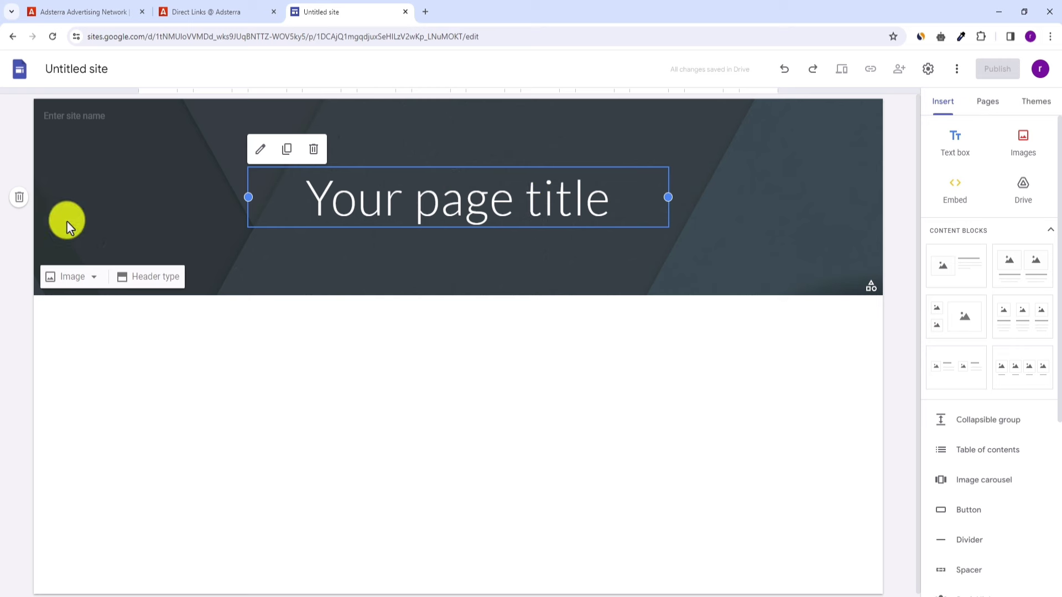
left_click(21, 197)
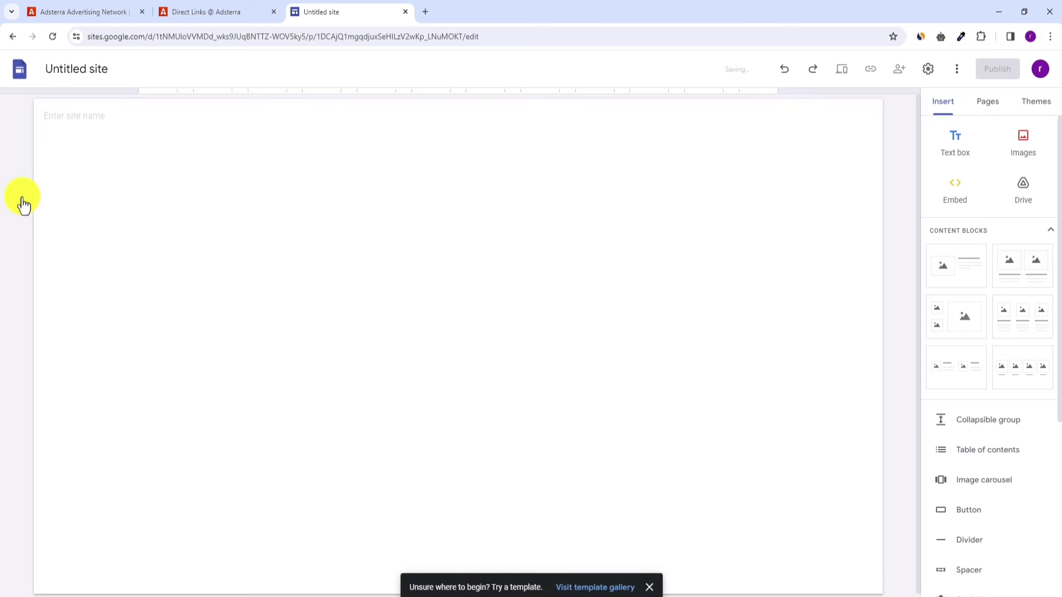
Insert a text box reading "Make Money Online" on the empty page
left_click(948, 156)
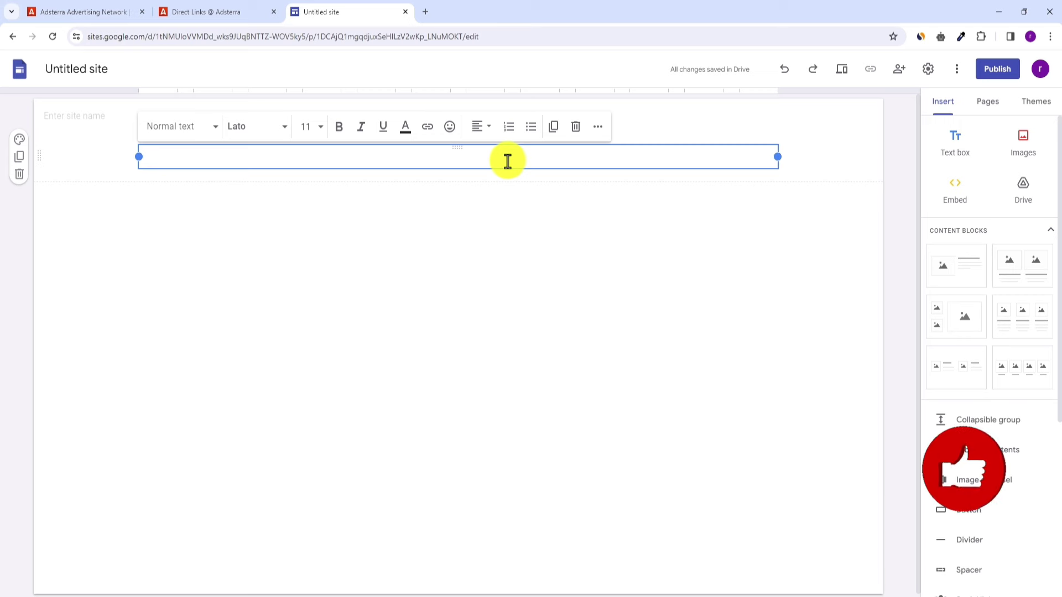
type("M")
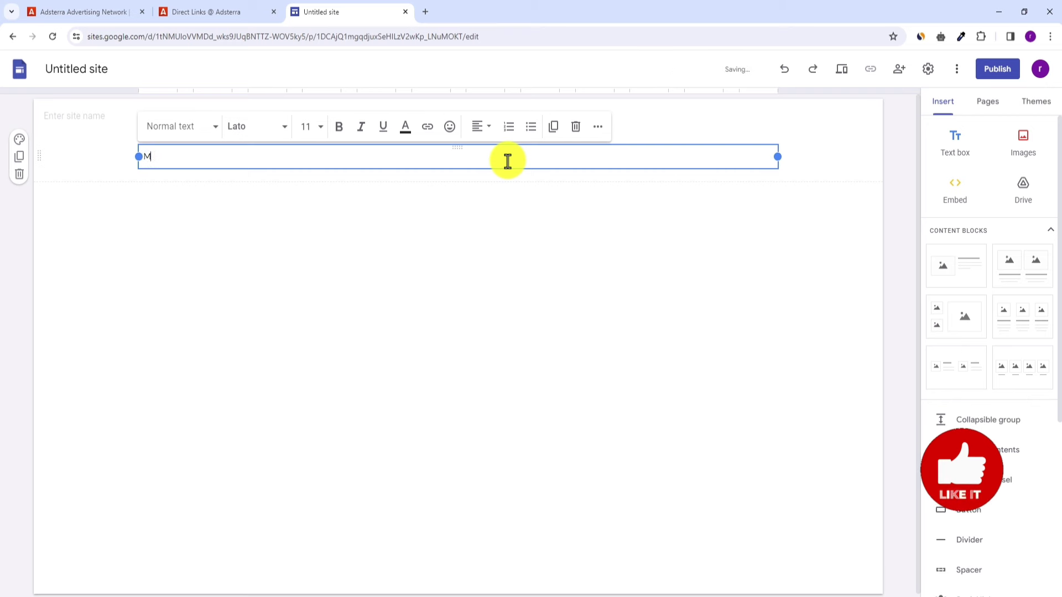
type("ake mone")
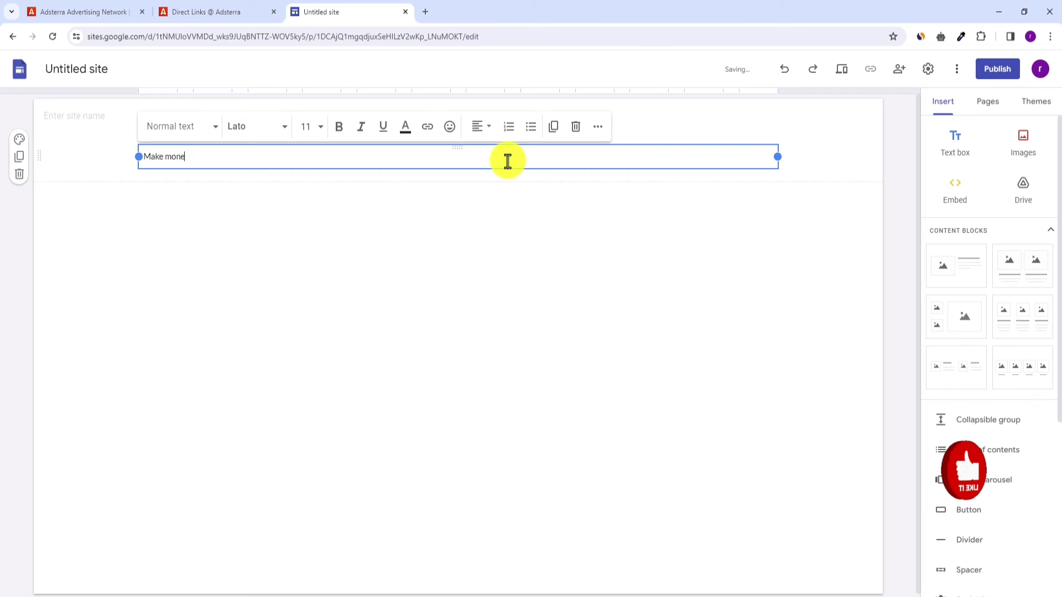
key("ctrl+BackSpace")
type("Money Online")
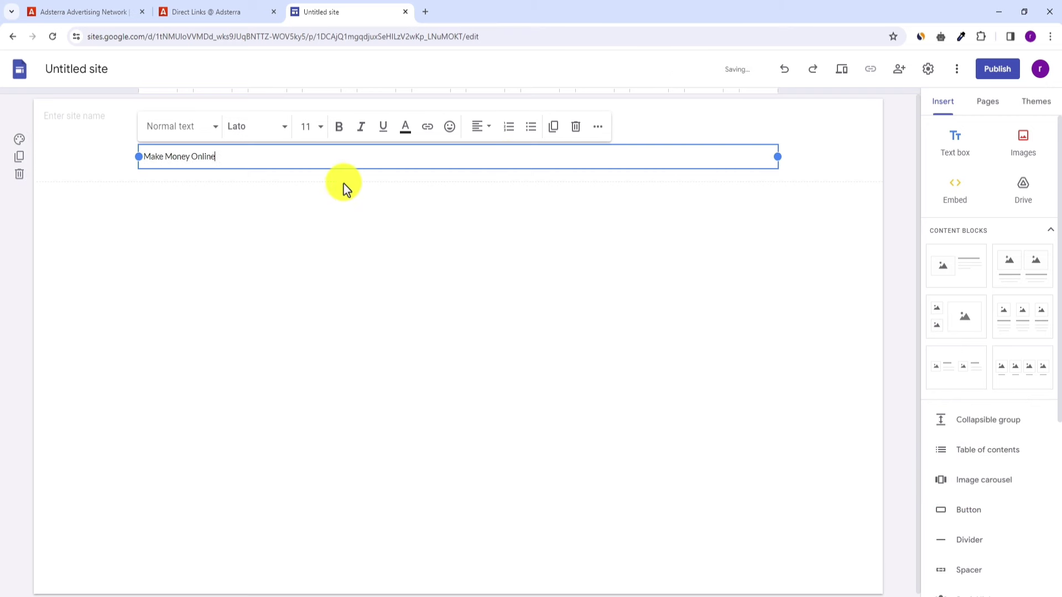
Centre the "Make Money Online" text, make it bold and set its font size to 30
key("ctrl+a")
left_click(478, 126)
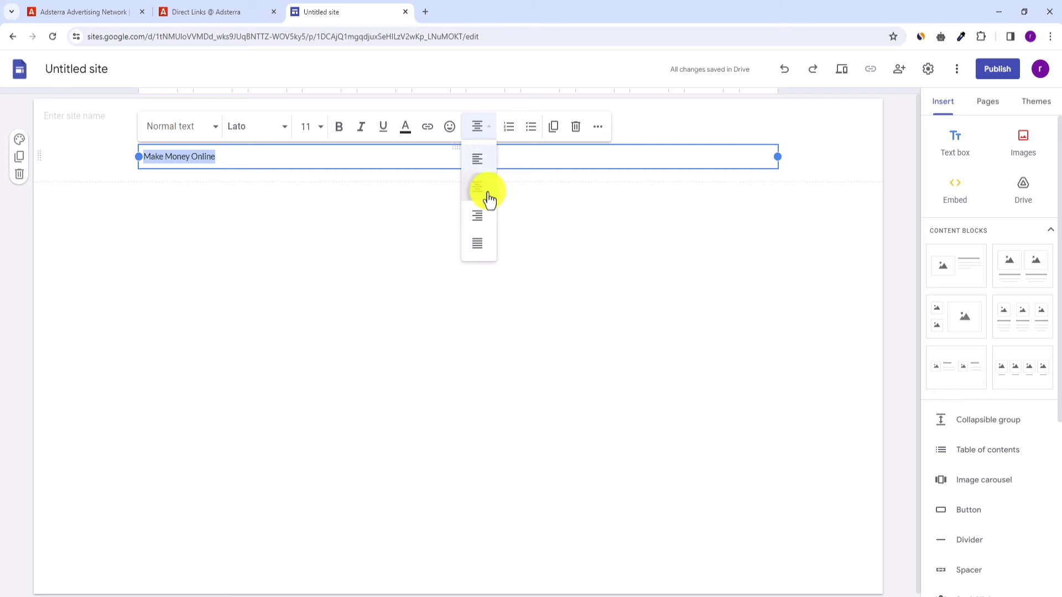
left_click(479, 189)
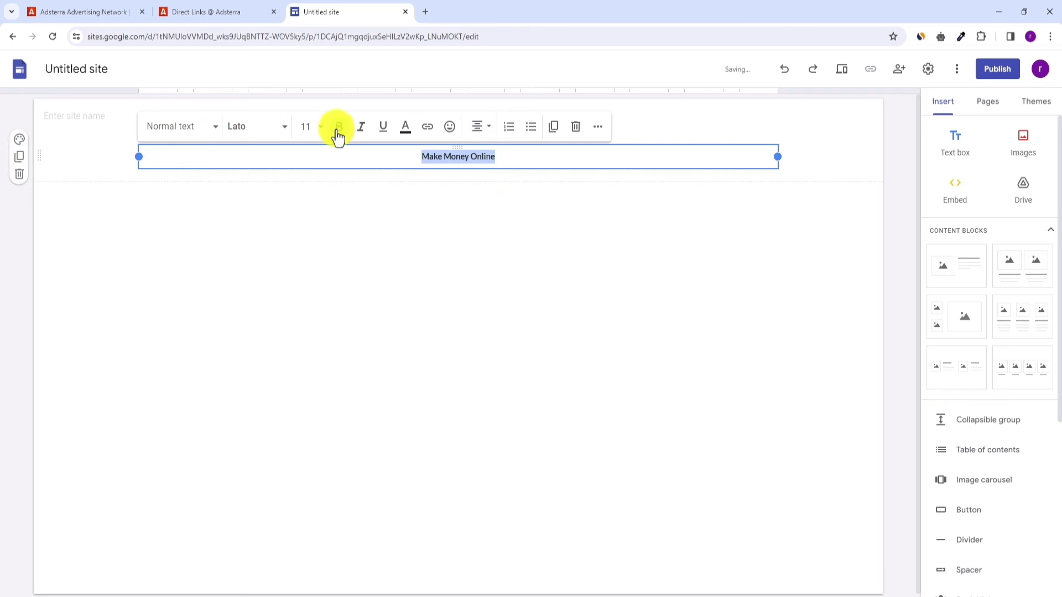
left_click(321, 133)
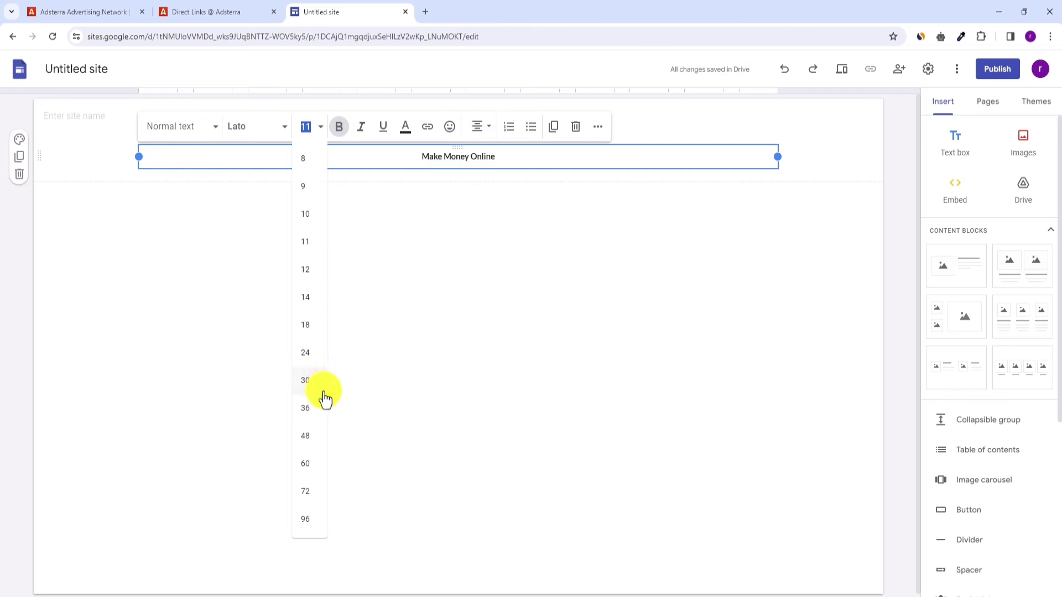
left_click(313, 360)
left_click(321, 131)
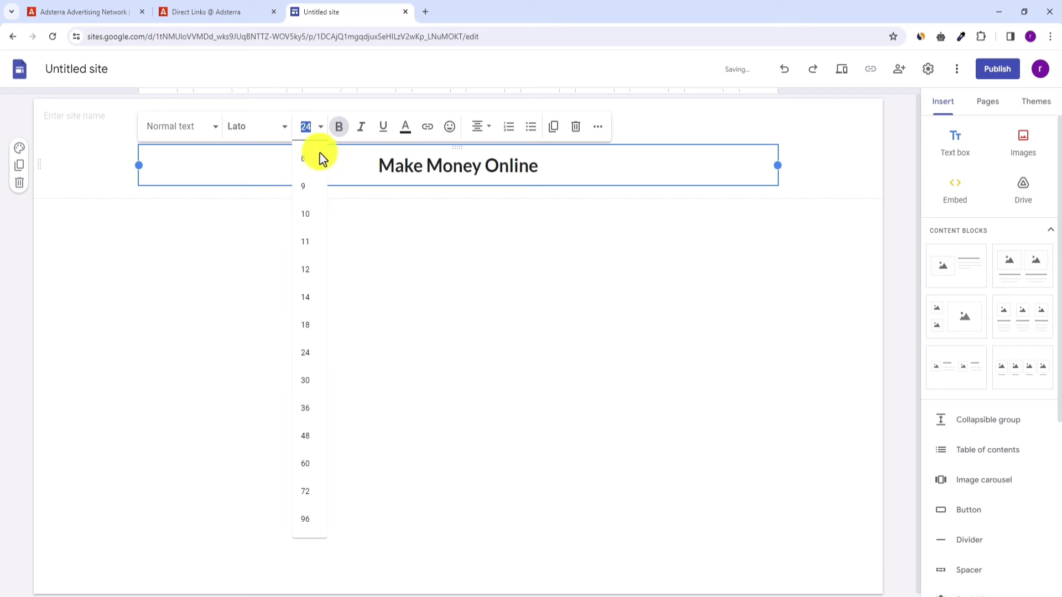
left_click(321, 389)
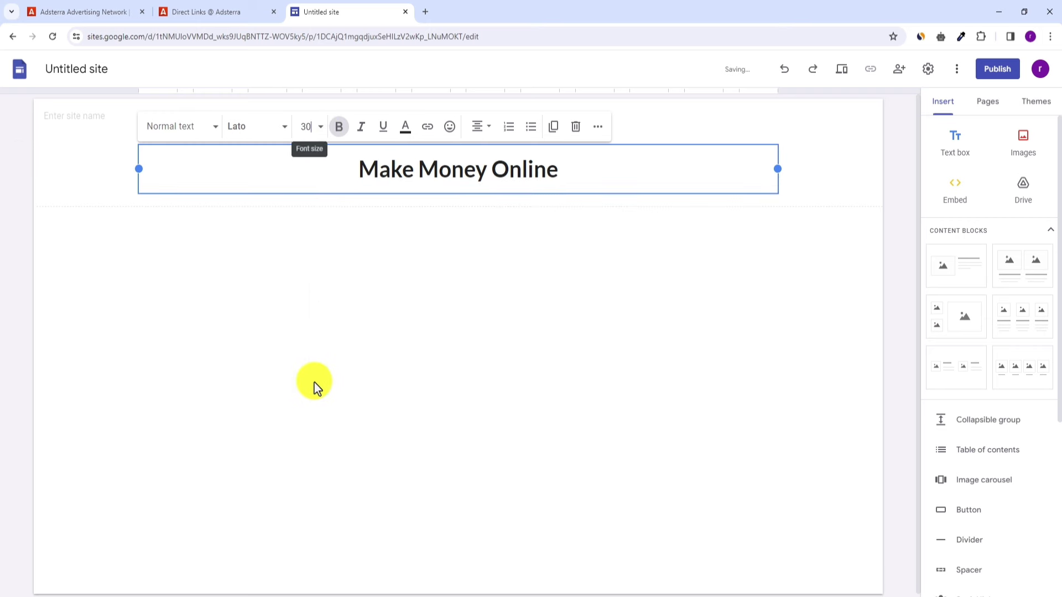
Copy the "Make Money Online" heading text and colour it dark red
triple_click(430, 171)
key("ctrl+c")
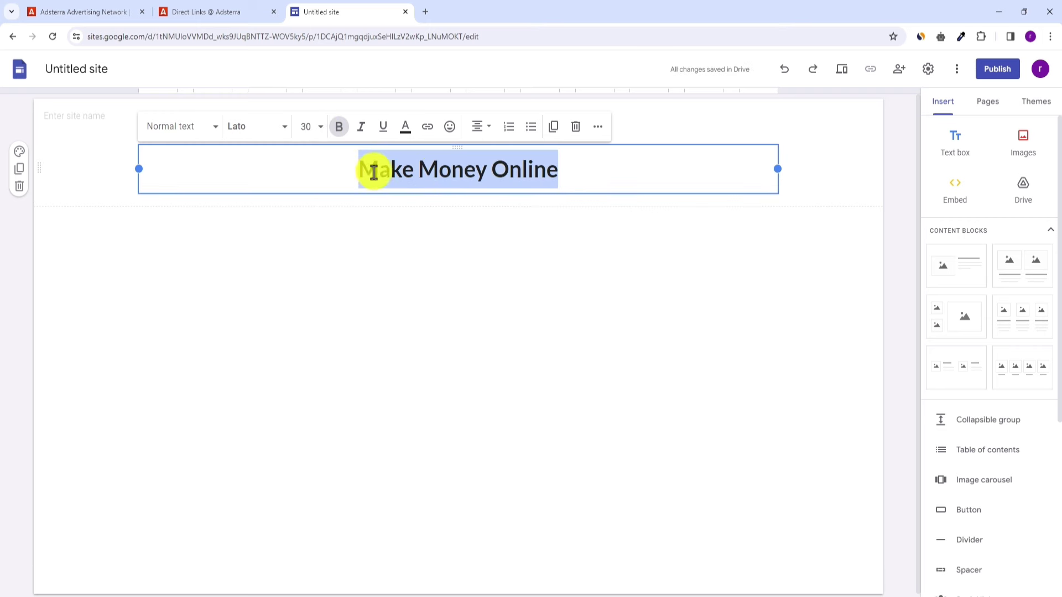
left_click(407, 128)
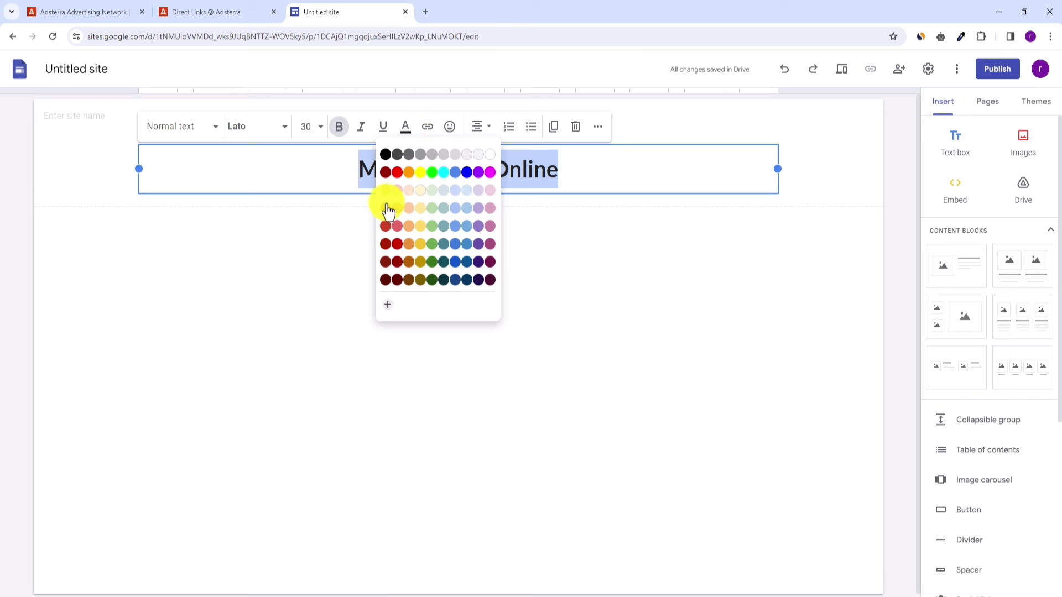
left_click(395, 243)
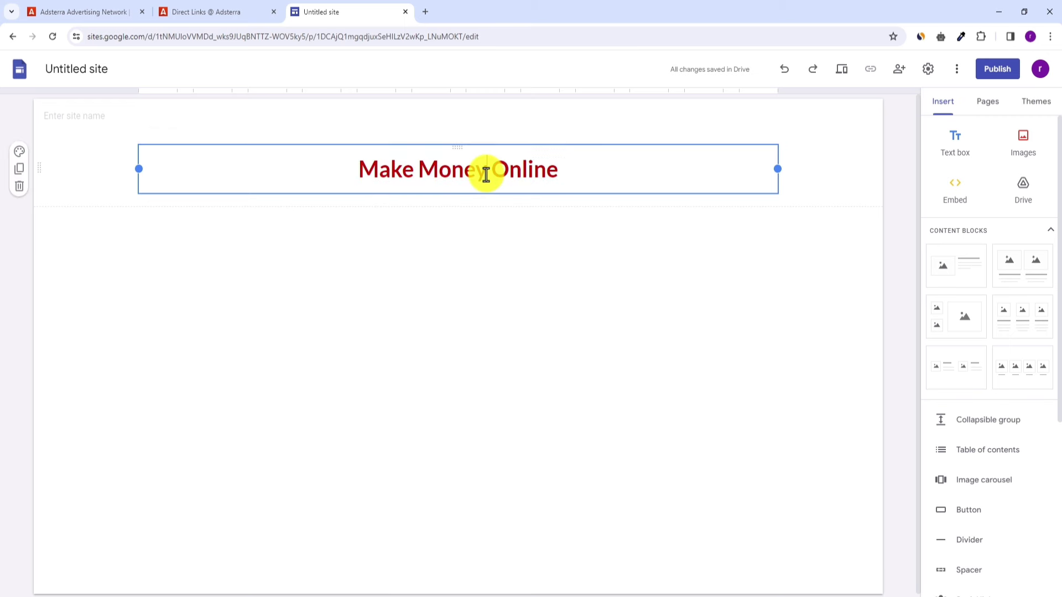
Replace the untitled site's name with the copied text "Make Money Online"
left_click(78, 68)
key("ctrl+v")
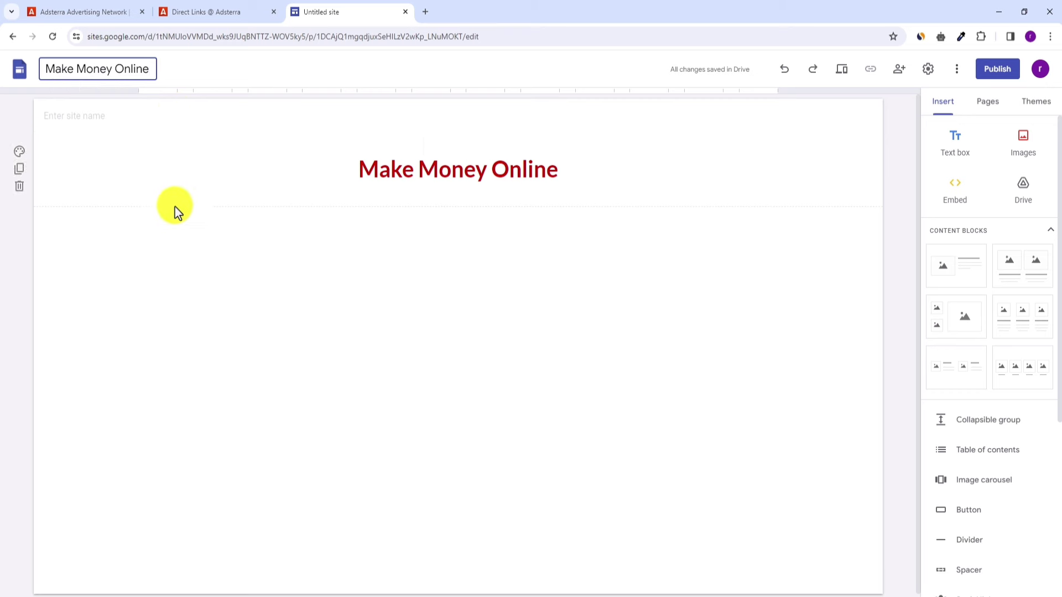
left_click(98, 274)
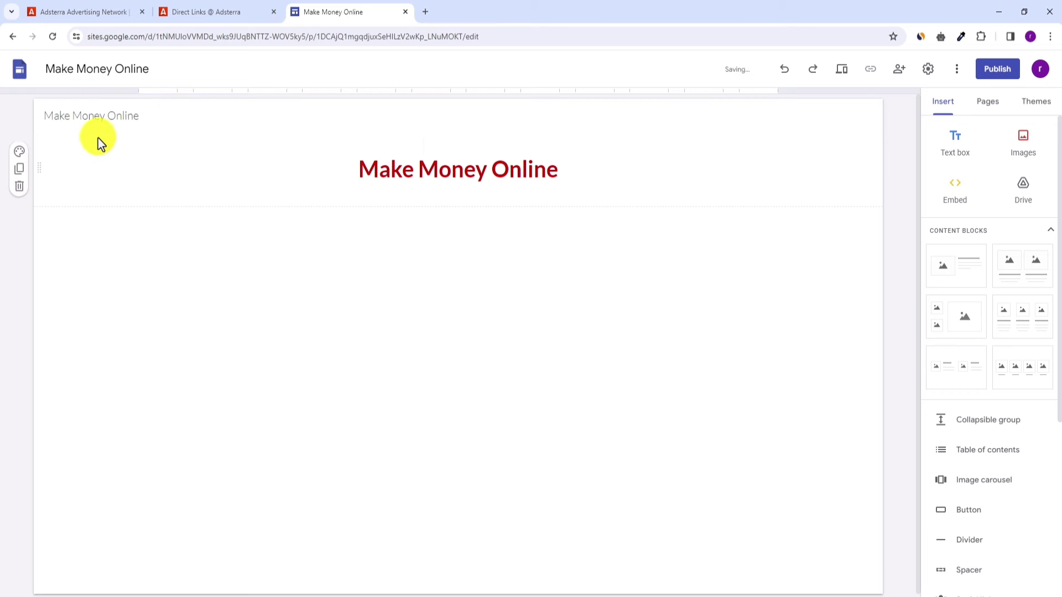
Apply the Vision theme to the site
left_click(1041, 105)
scroll(1007, 357, "down", 1)
scroll(1008, 387, "down", 1)
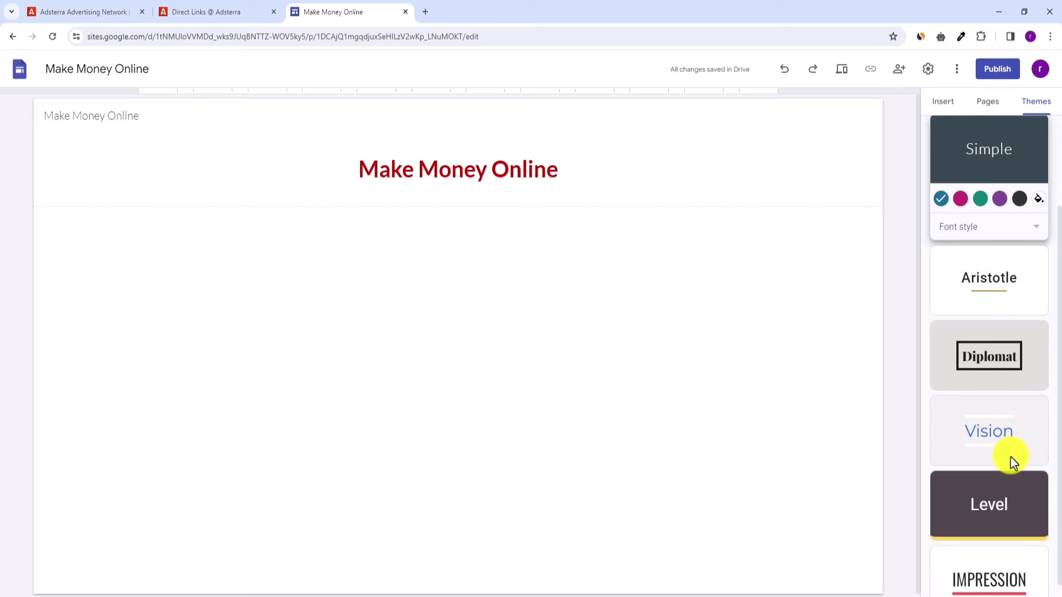
left_click(994, 430)
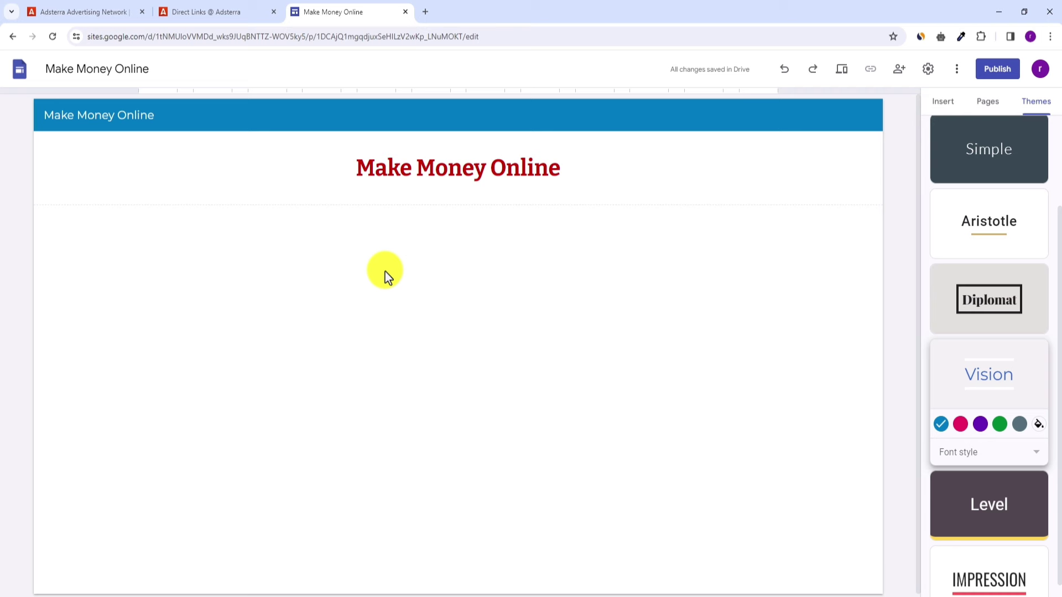
Open google.com in a new browser tab and search for images of "make money online"
left_click(421, 13)
type("google.com")
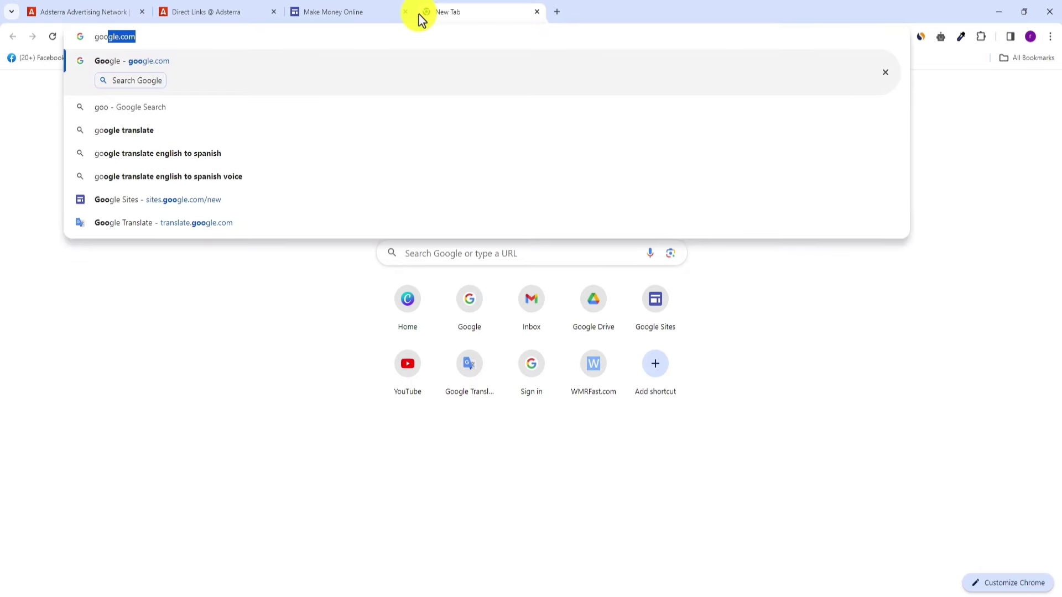
key("Return")
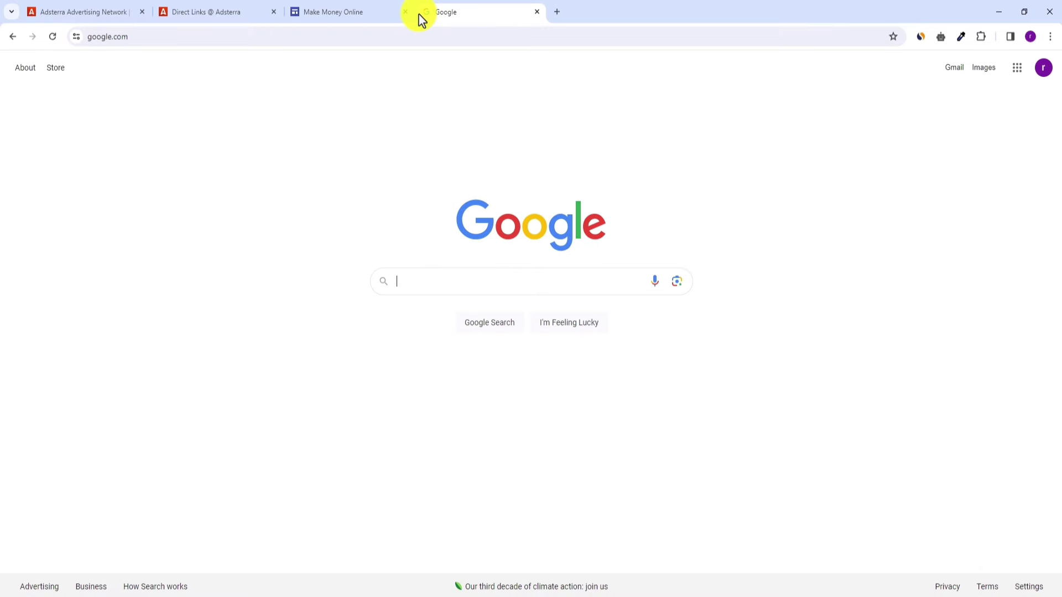
type("make money online")
key("Return")
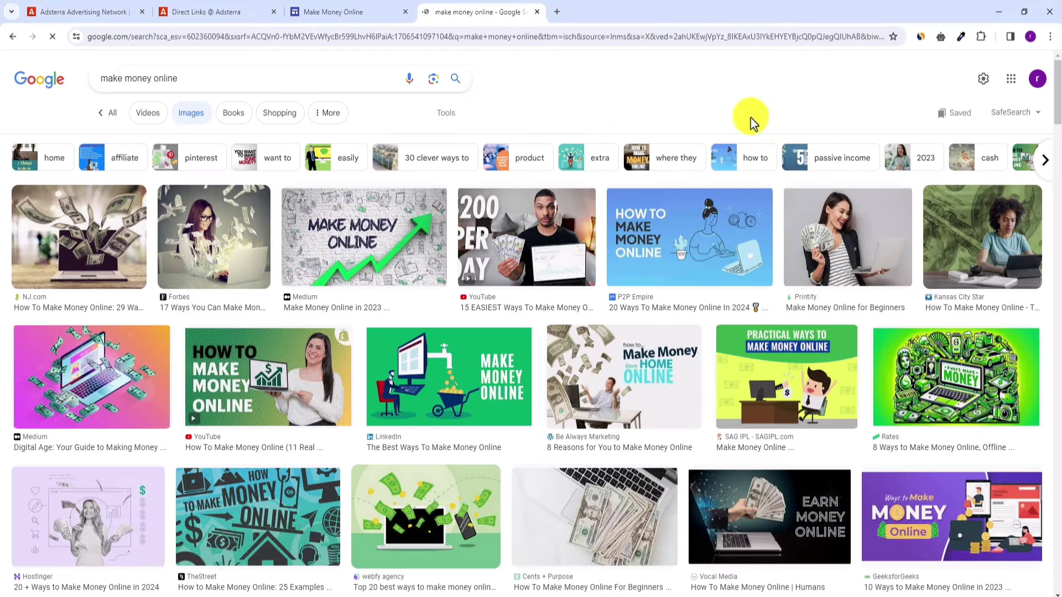
Open the green LinkedIn "Make Money Online" image with the coin wheelbarrow and copy the image
scroll(449, 275, "down", 2)
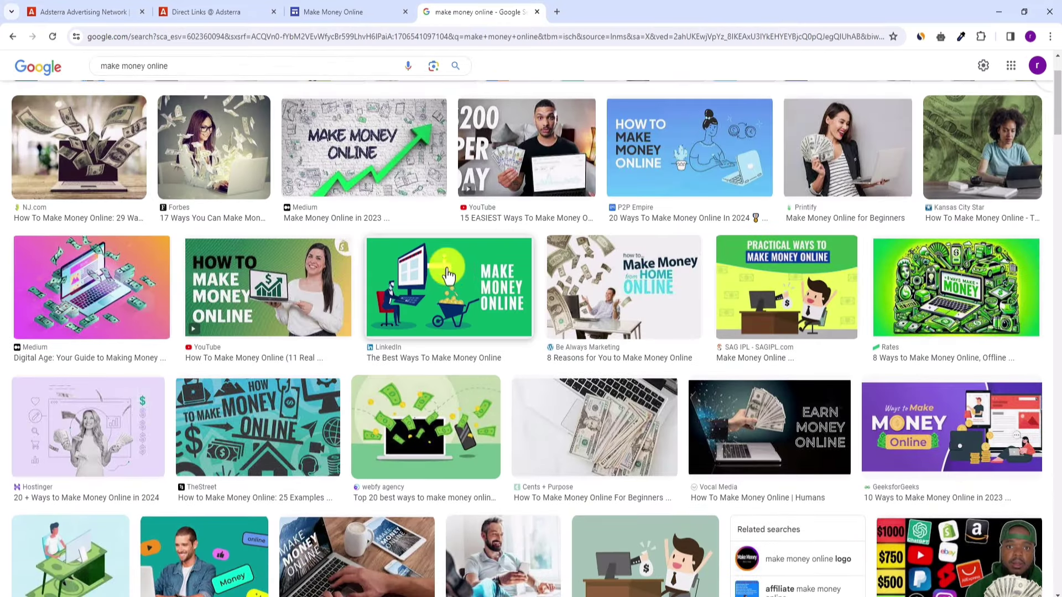
left_click(484, 295)
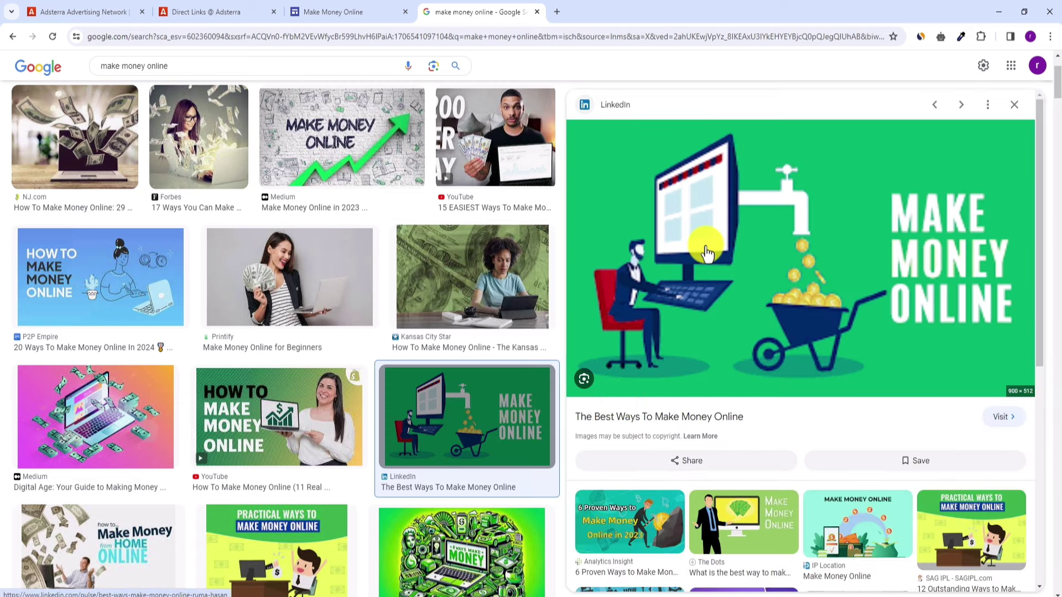
right_click(829, 193)
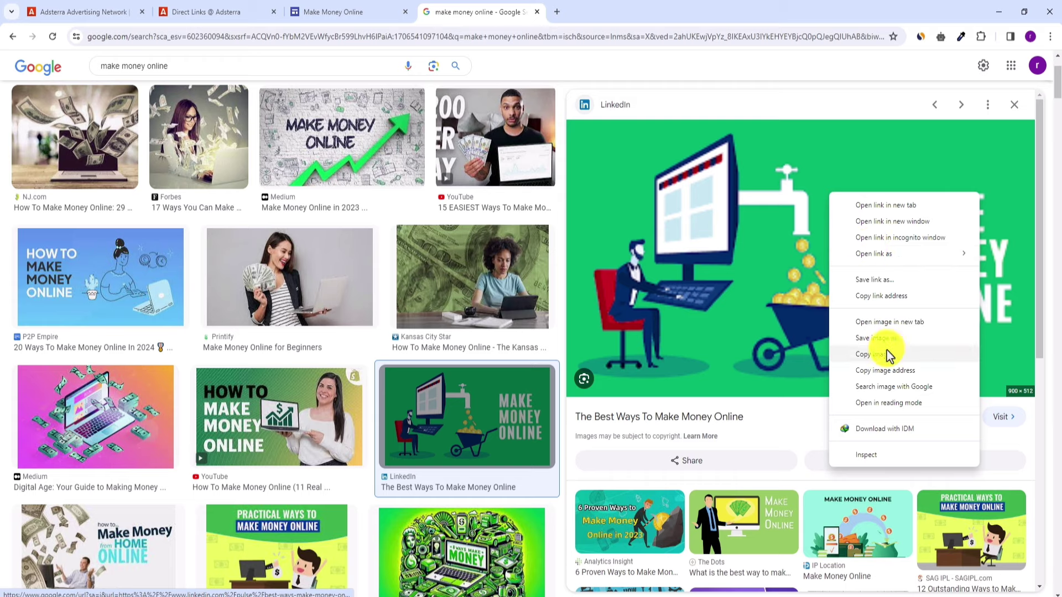
left_click(924, 354)
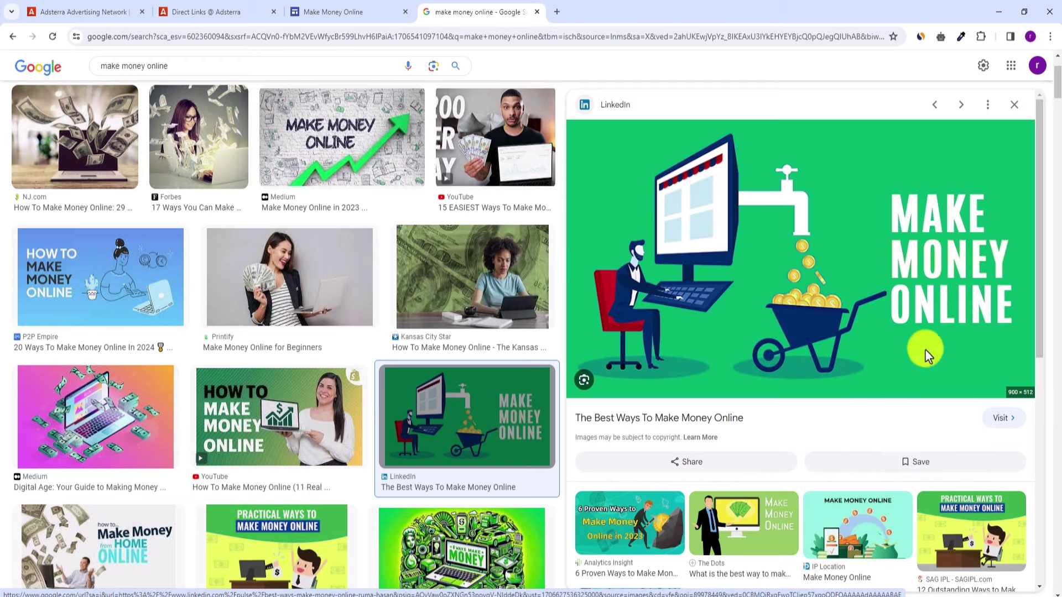
right_click(640, 206)
left_click(694, 389)
Paste the copied image into the Google Sites page below the heading, enlarge it and centre it
left_click(333, 12)
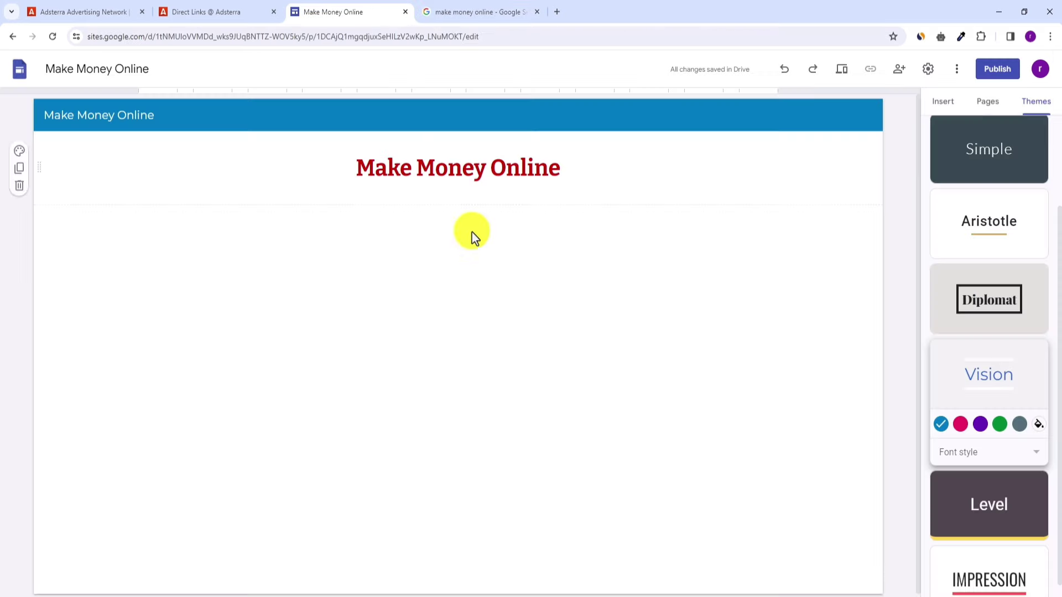
key("ctrl+v")
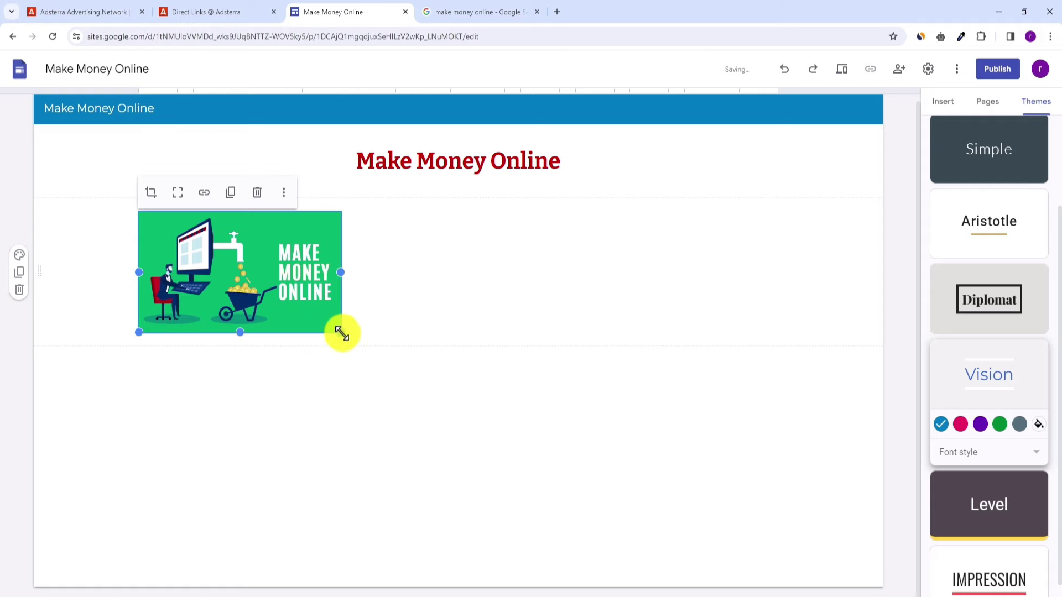
left_click_drag(342, 332, 621, 476)
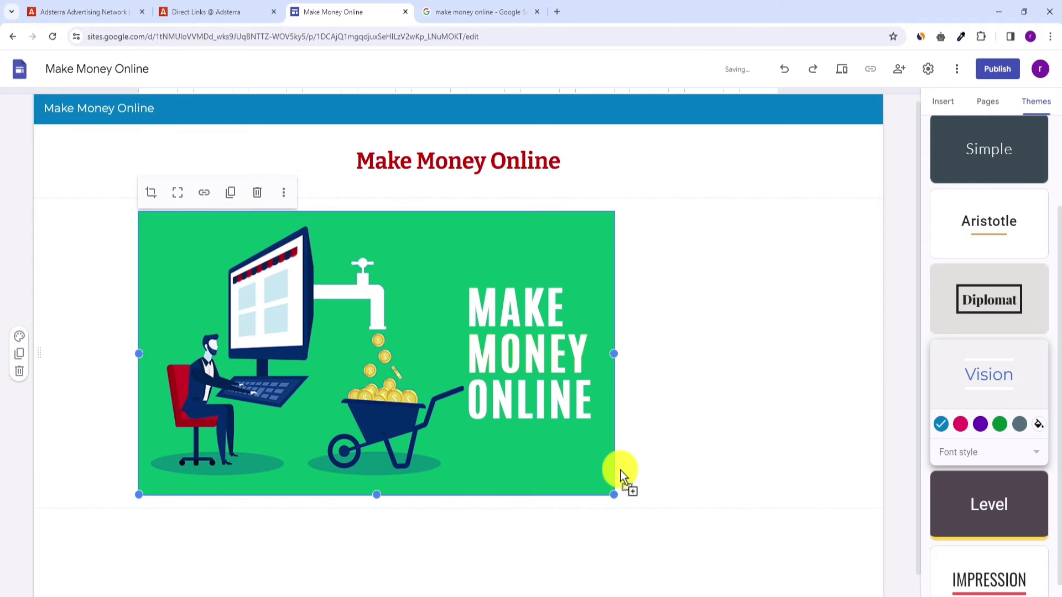
mouse_move(431, 332)
left_mouse_down()
mouse_move(455, 329)
mouse_move(433, 330)
left_mouse_up()
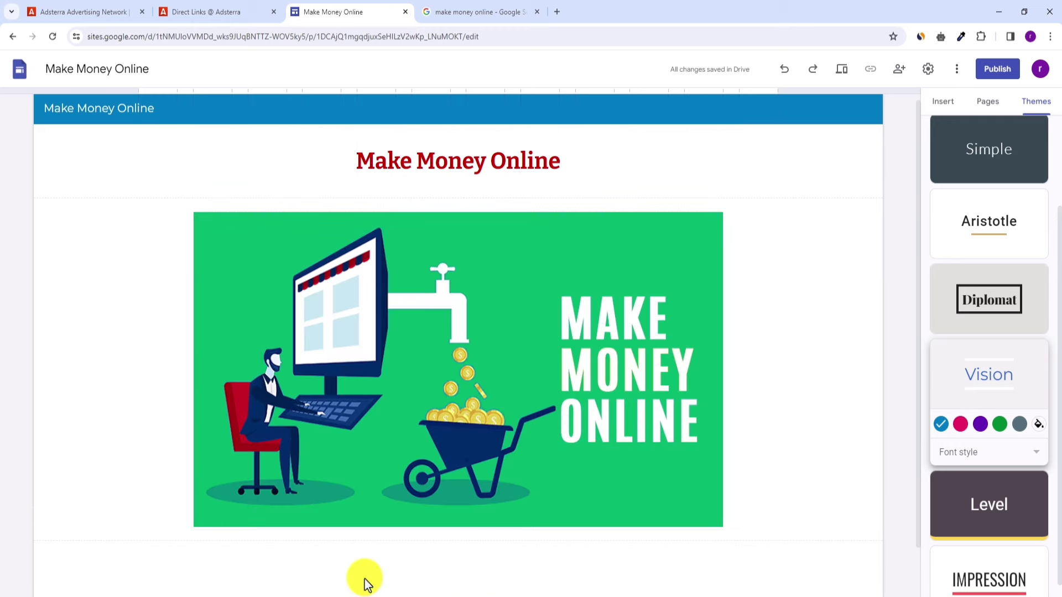
Insert a button named "Enter To Make Money Online" that links to the direct link copied from the DirectLink_1 placement in Adsterra
left_click(946, 110)
scroll(955, 399, "down", 2)
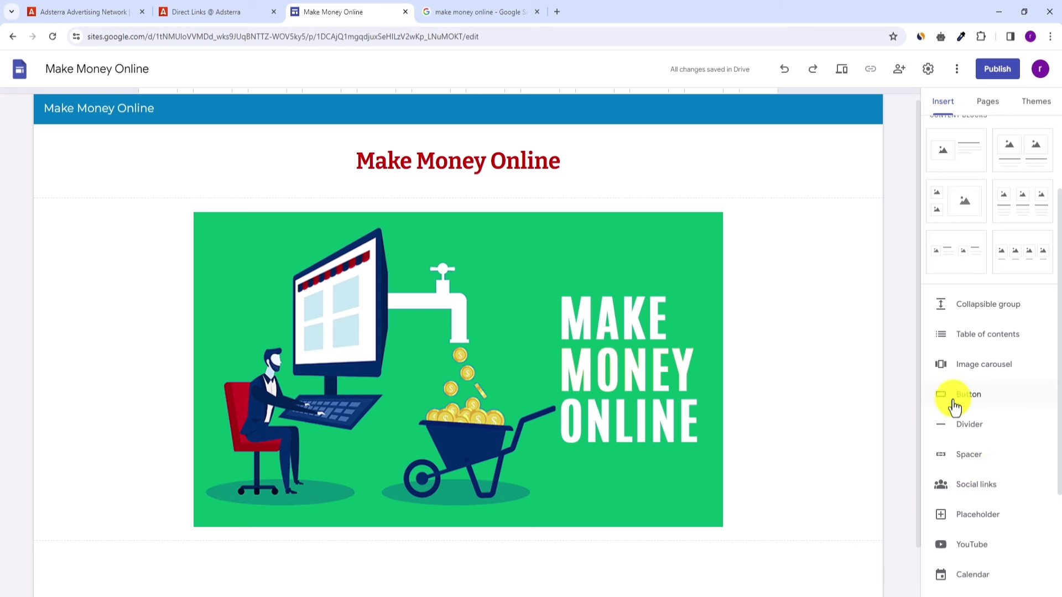
left_click(993, 398)
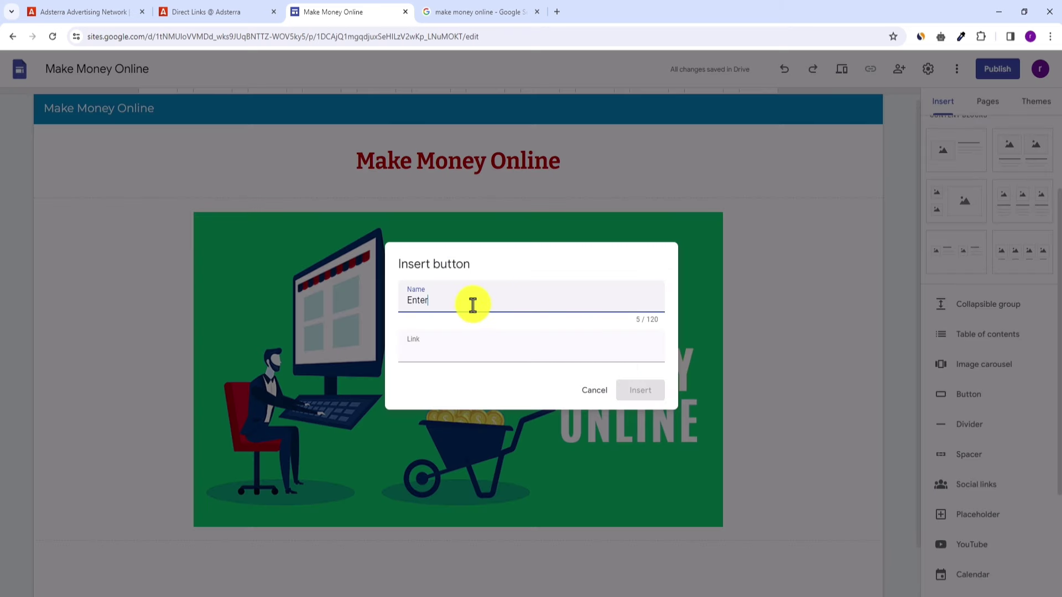
type("Enter To Make Money Online")
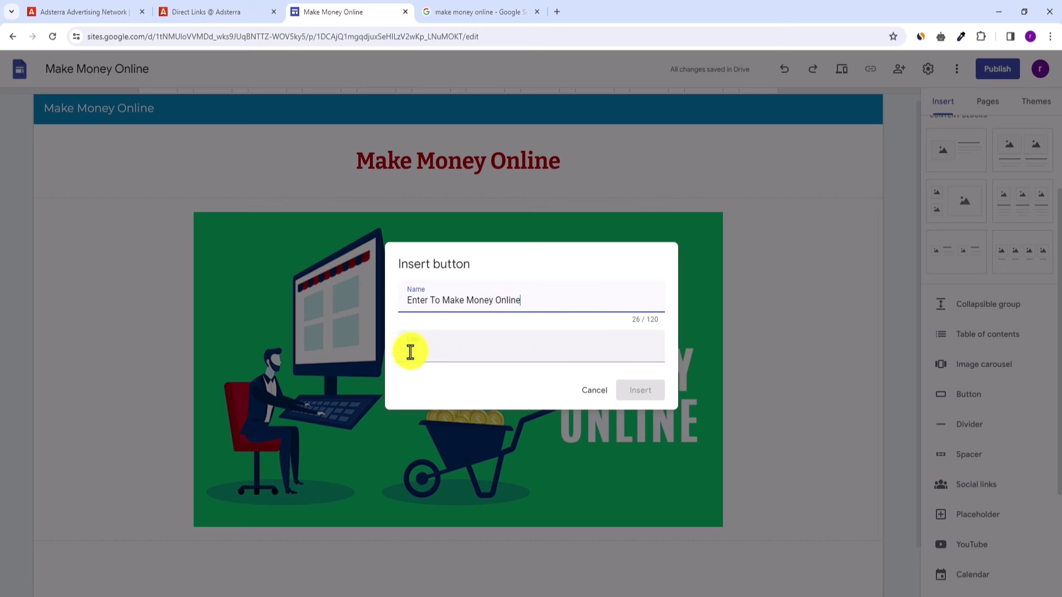
left_click(229, 10)
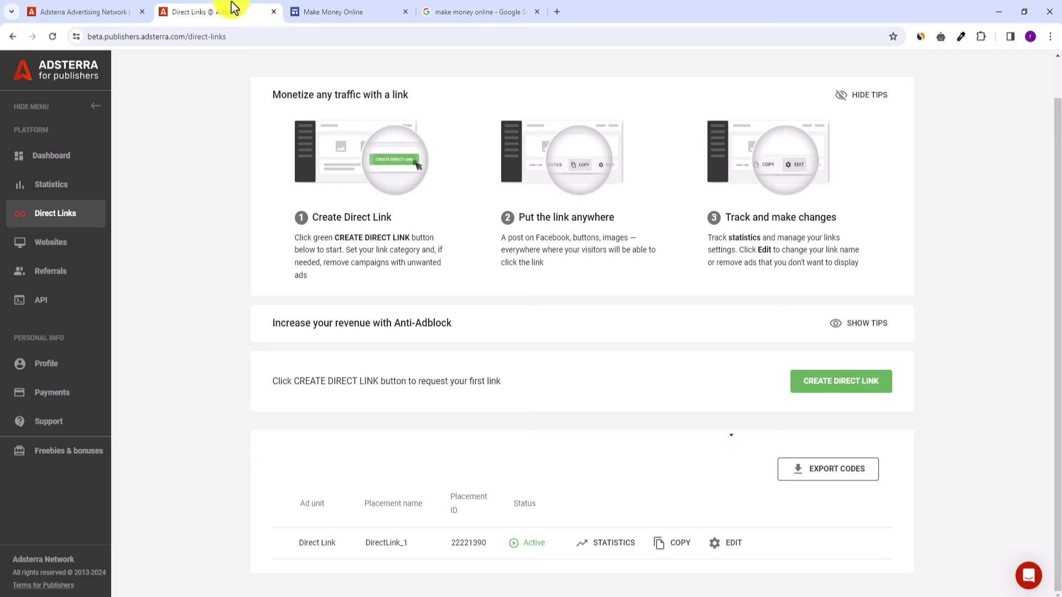
left_click(685, 544)
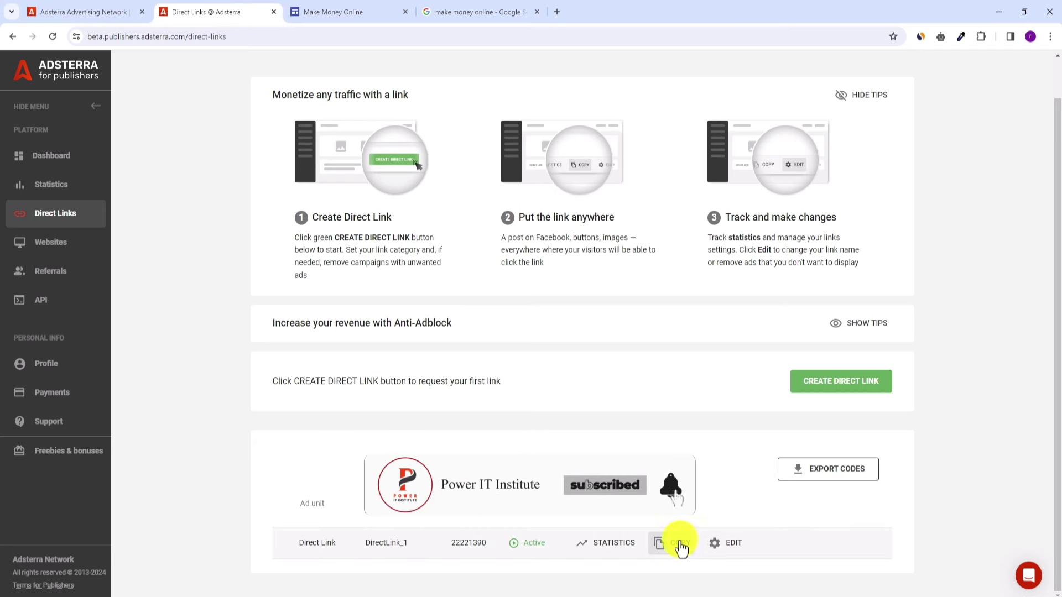
left_click(378, 12)
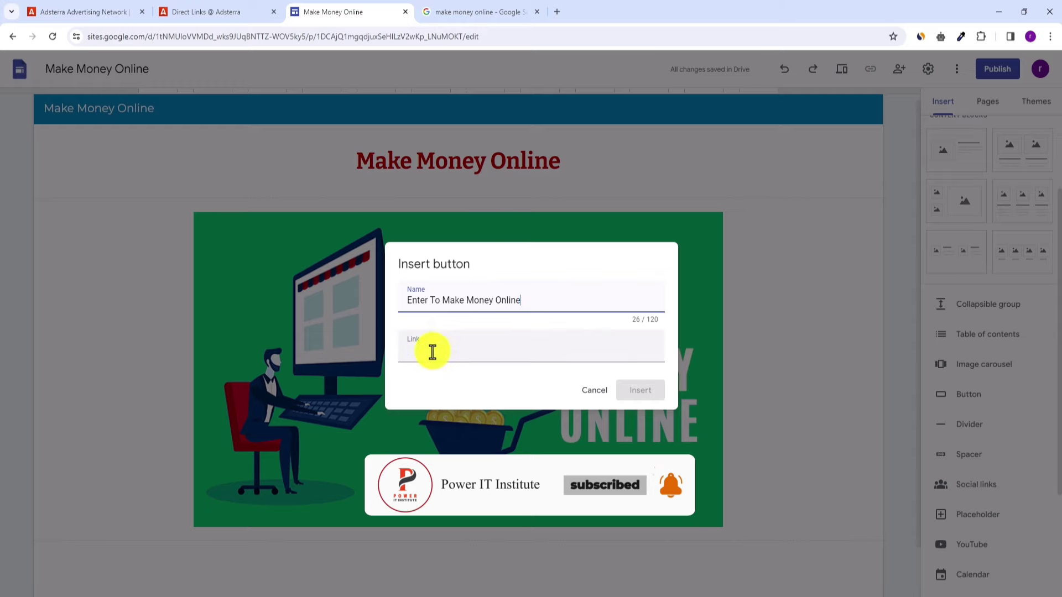
right_click(434, 350)
left_click(466, 196)
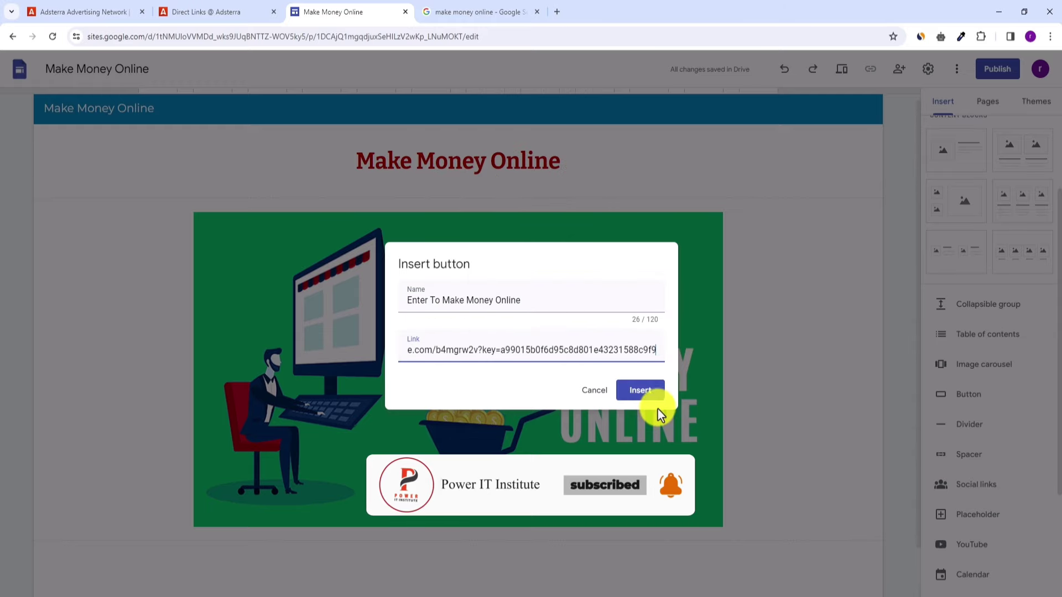
left_click(639, 391)
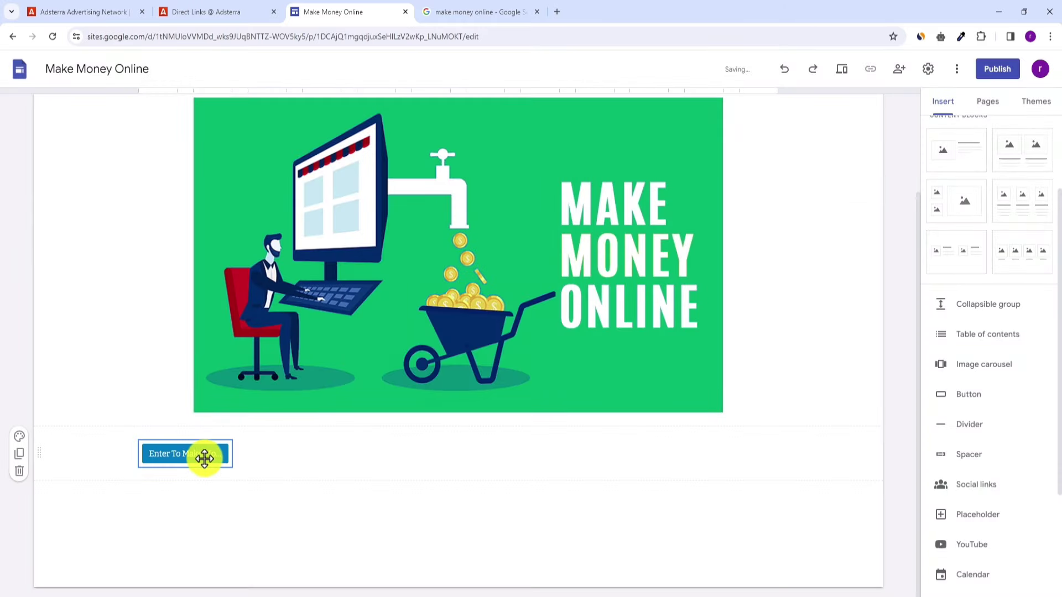
Widen and centre the button below the image and set its section colour to Style 2
left_click_drag(230, 454, 477, 458)
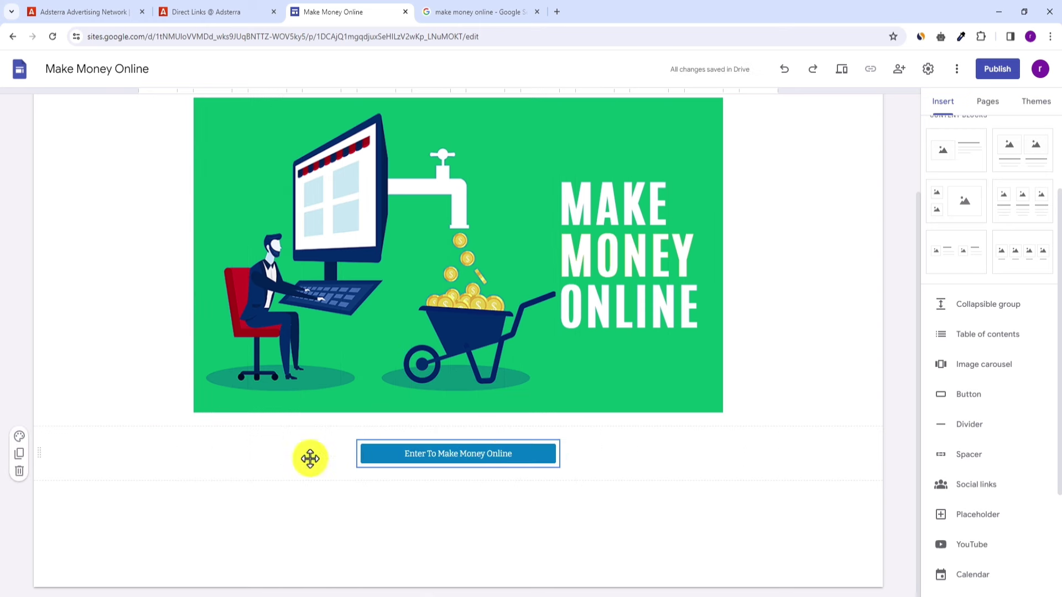
left_click(19, 437)
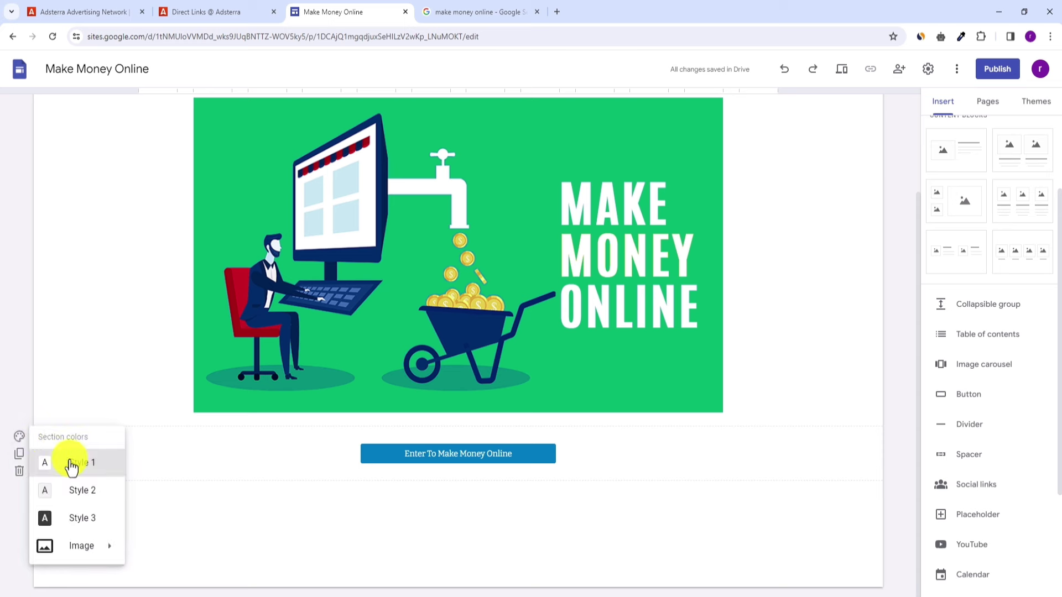
left_click(75, 484)
left_click(19, 438)
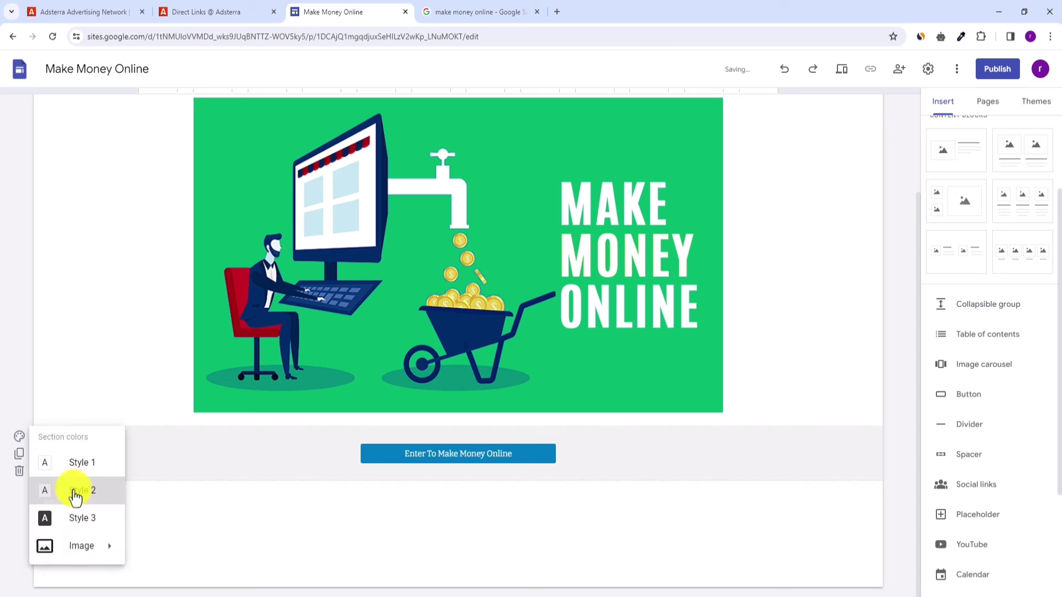
left_click(68, 520)
left_click(19, 437)
left_click(83, 490)
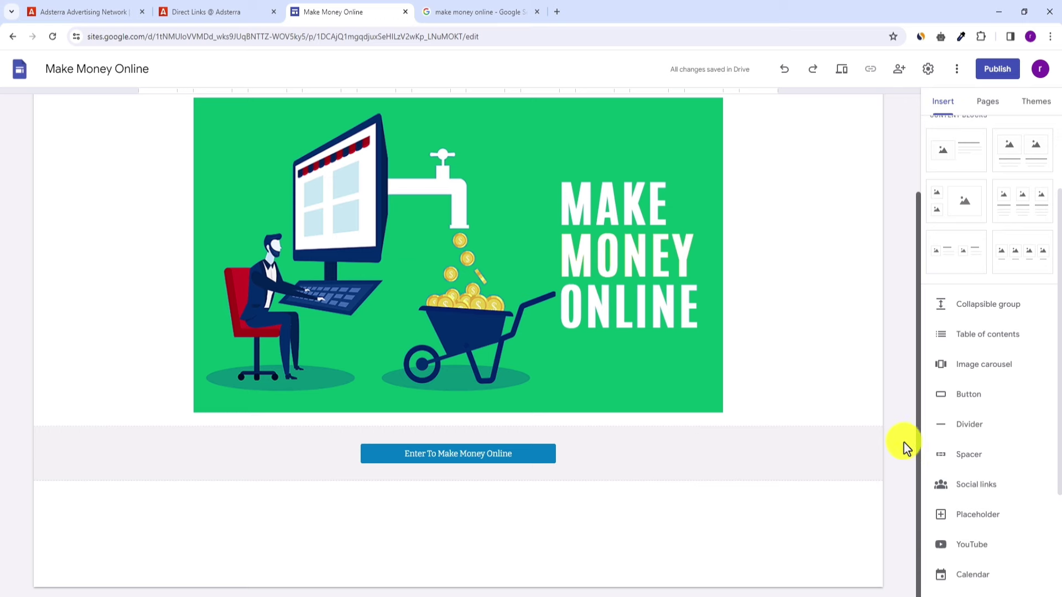
Publish the site with the web address 43321 and view the published page
left_click_drag(904, 443, 920, 180)
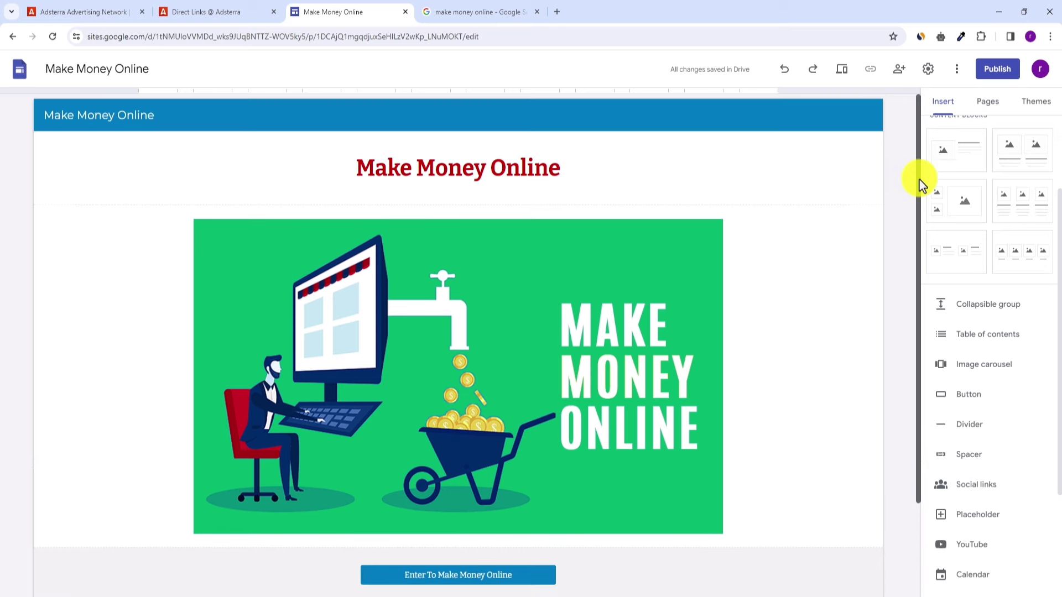
left_click(998, 70)
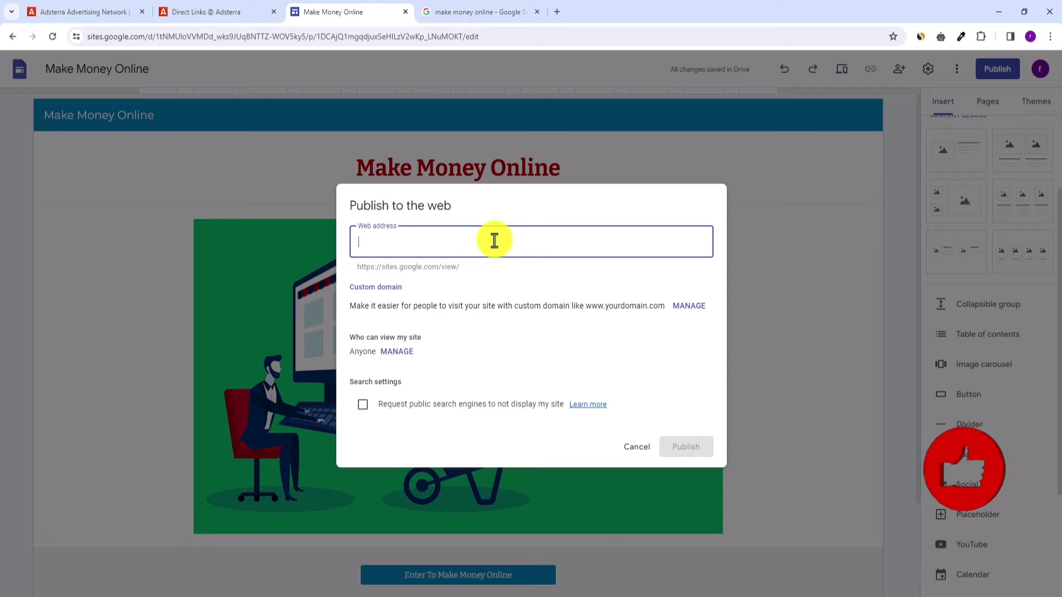
type("43321")
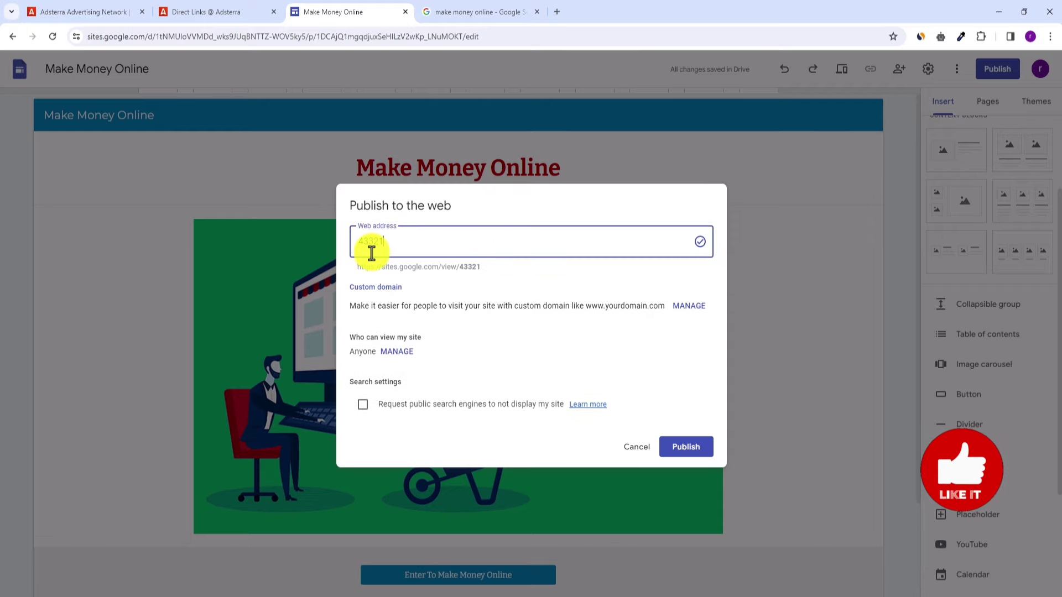
left_click(688, 448)
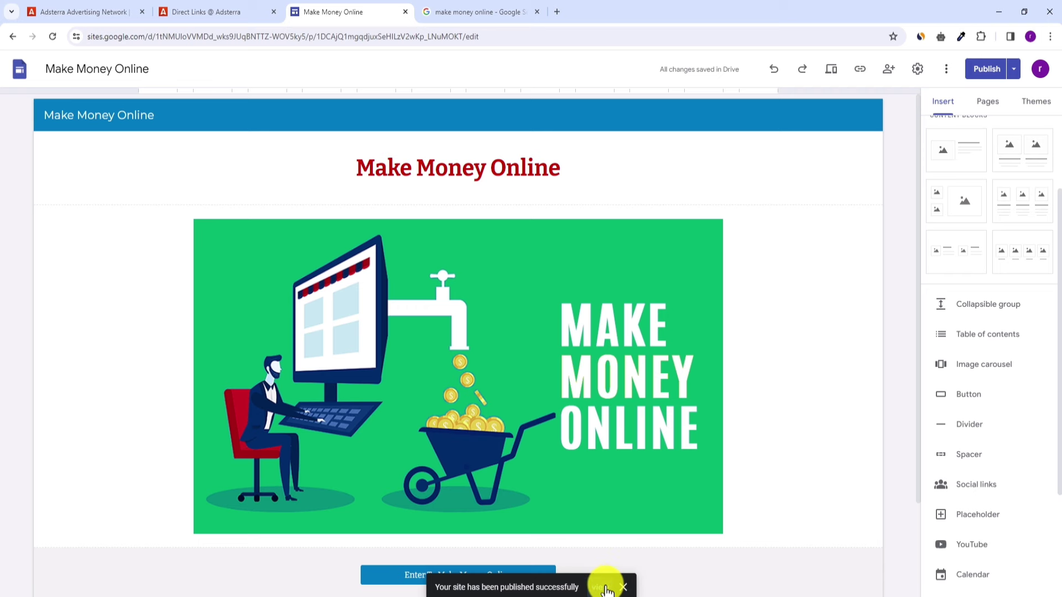
left_click(605, 589)
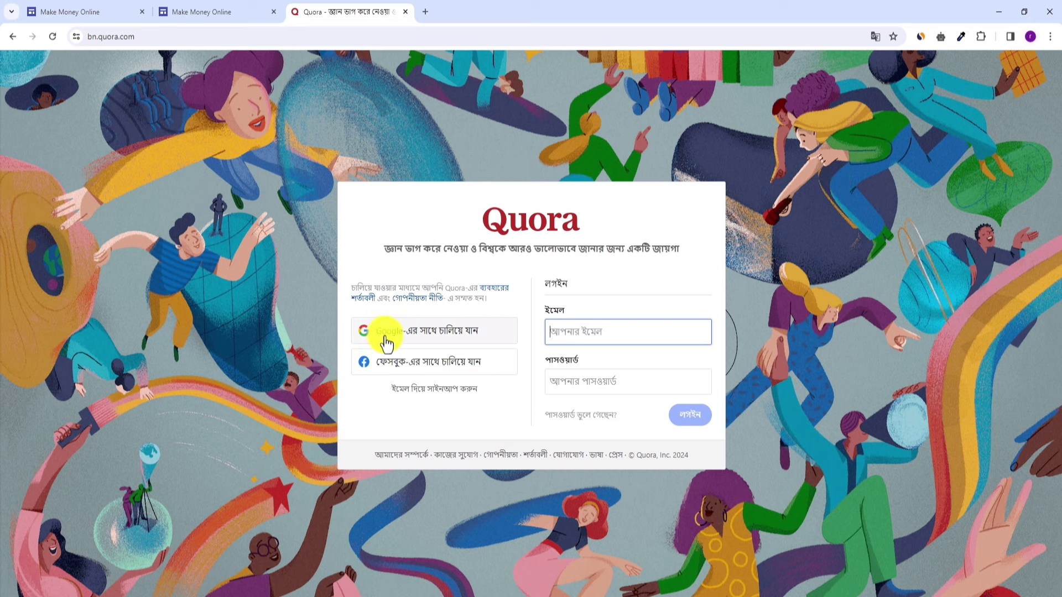
Sign in to Quora by continuing with the first listed Google account
left_click(445, 338)
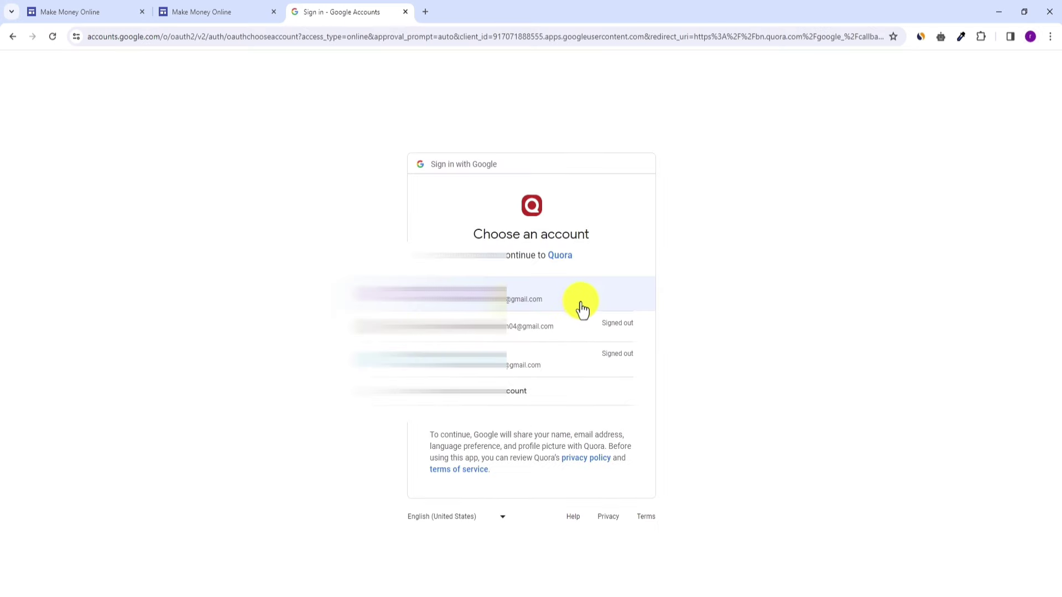
left_click(581, 305)
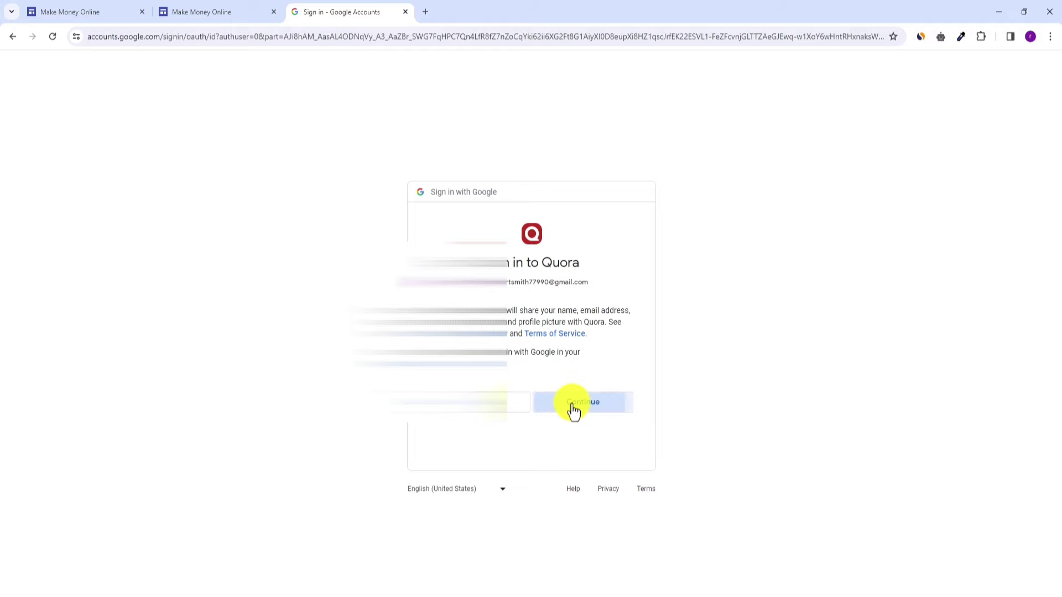
left_click(573, 410)
Choose Science, Technology, Health, Education, Books and Food as topics of interest and finish the Quora onboarding
left_click(387, 260)
left_click(429, 251)
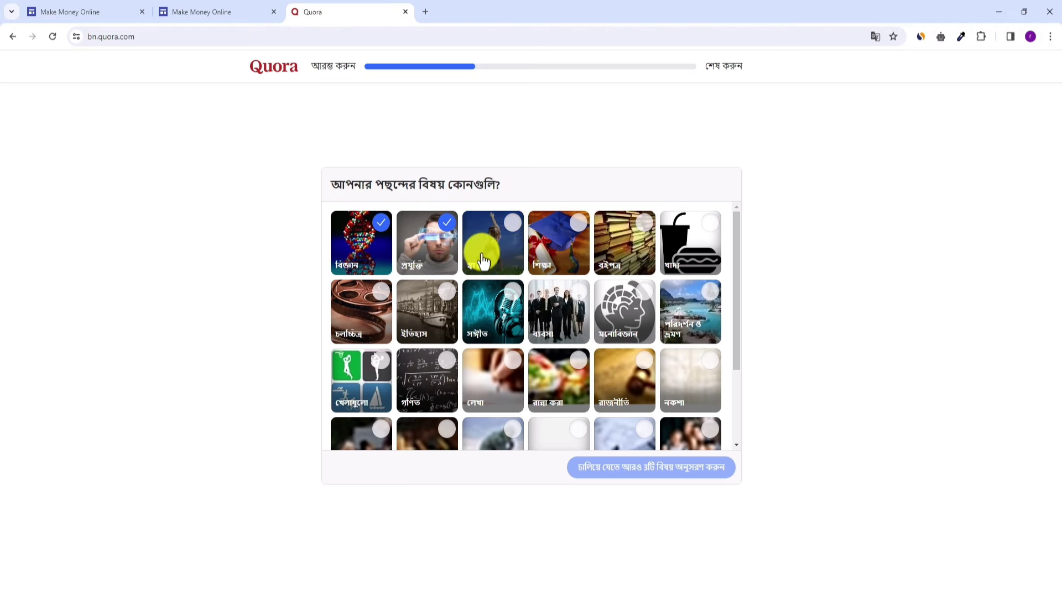
left_click(483, 260)
left_click(589, 266)
left_click(630, 264)
left_click(683, 271)
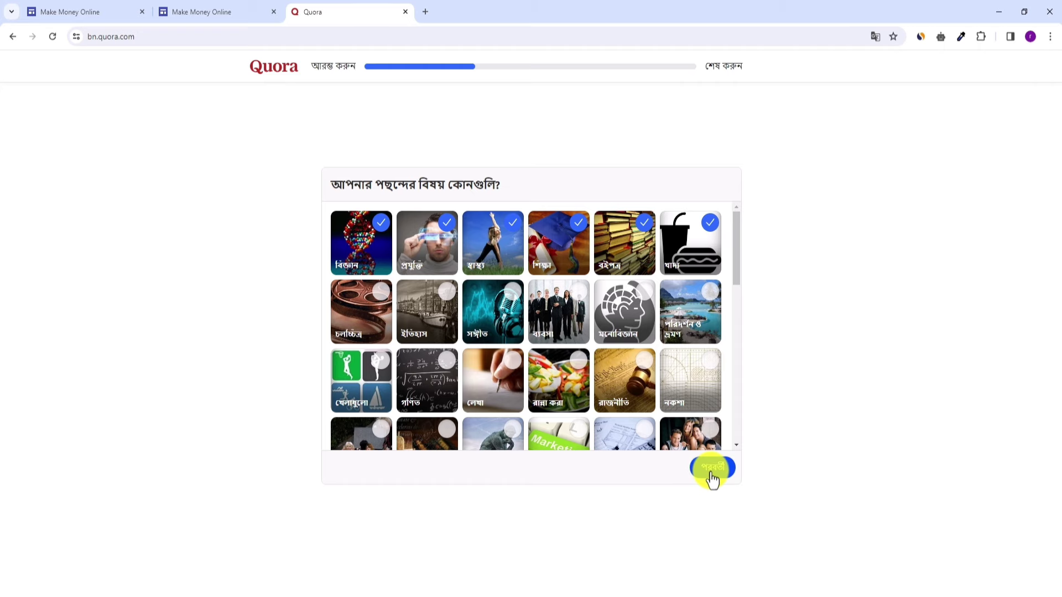
left_click(712, 476)
left_click(713, 471)
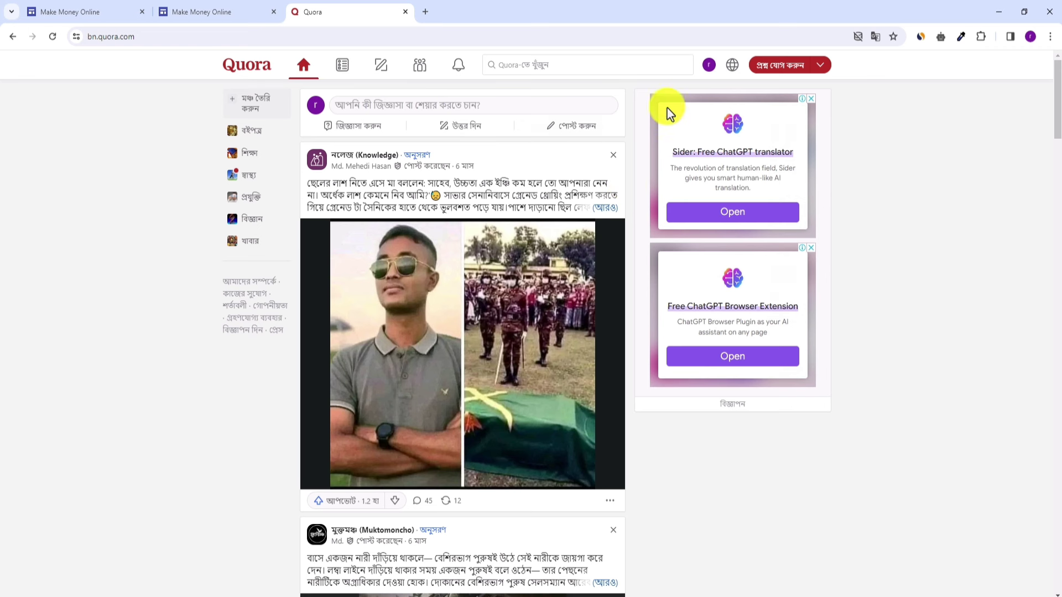
Add English to the Quora account's languages from the full language list
left_click(730, 66)
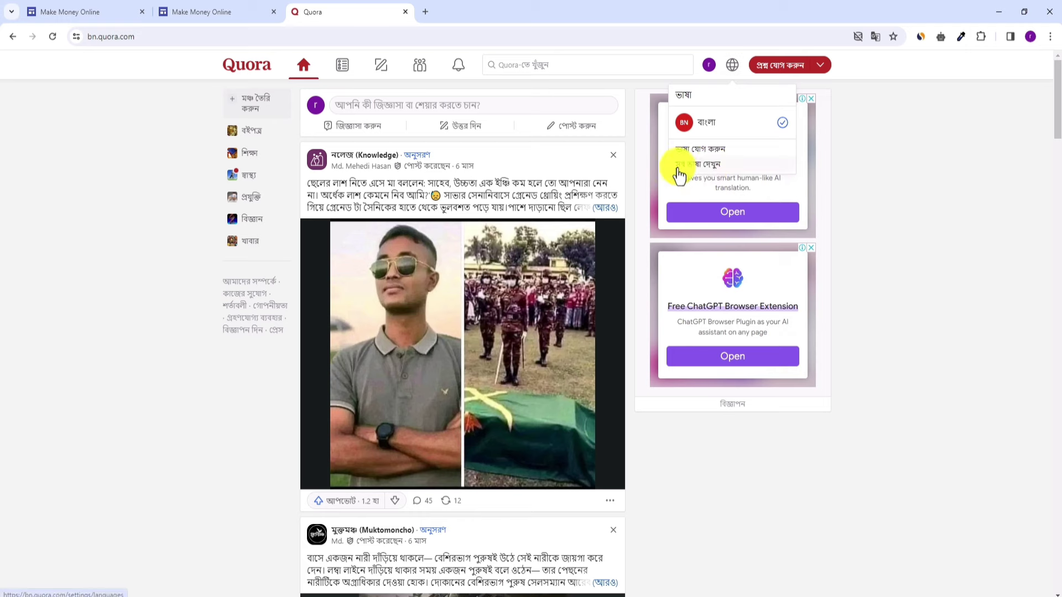
left_click(710, 166)
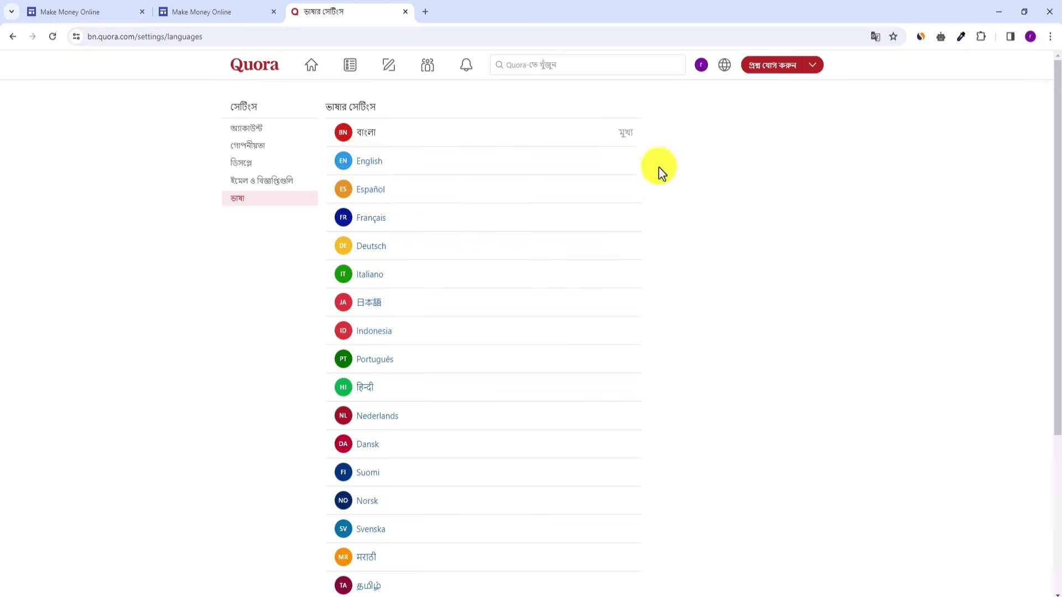
left_click(369, 163)
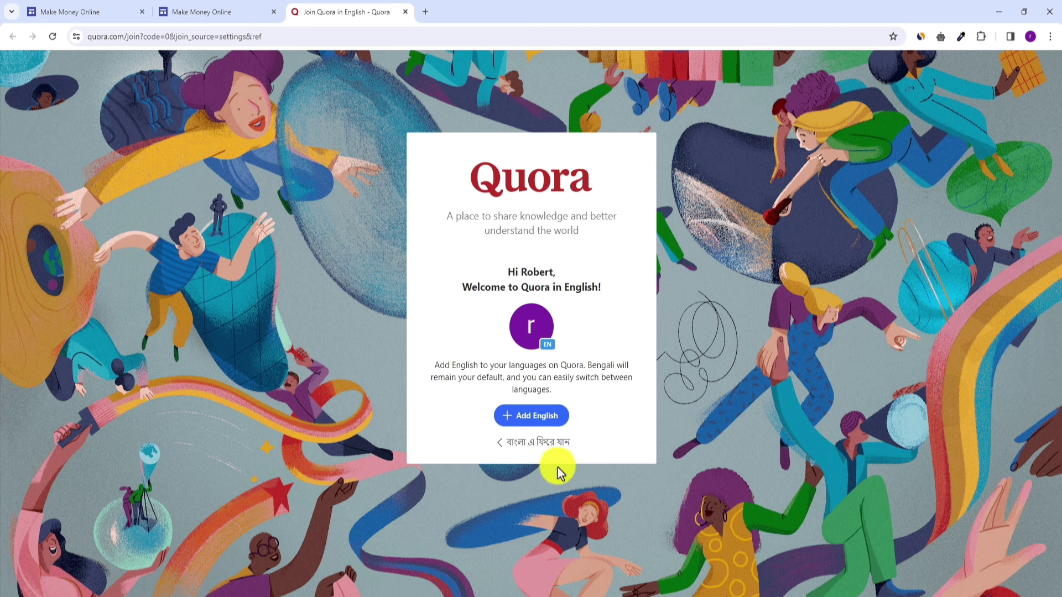
left_click(498, 415)
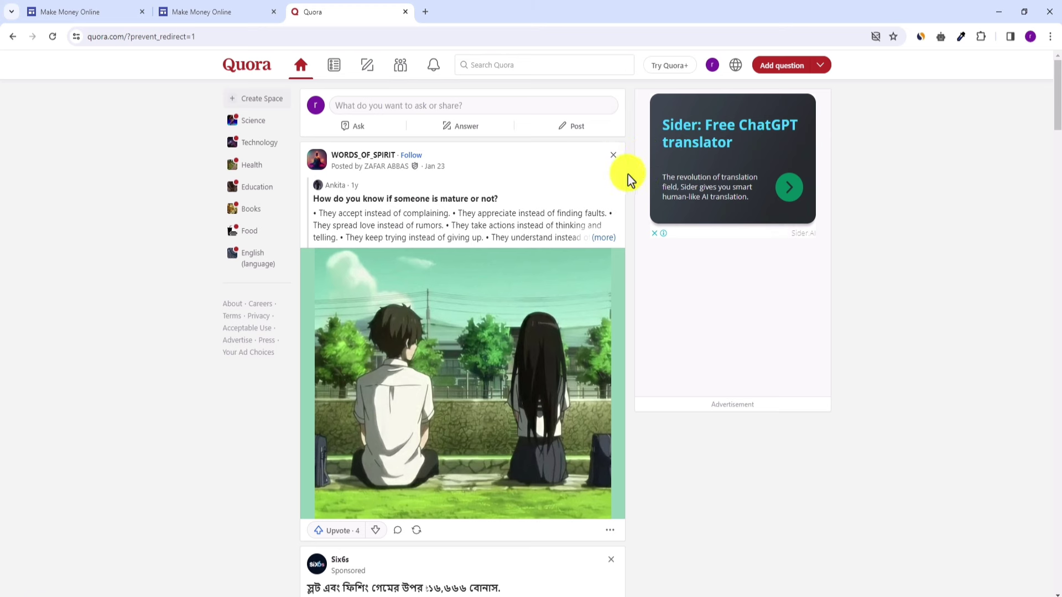
Open the signed-in account's Quora profile page
left_click(713, 65)
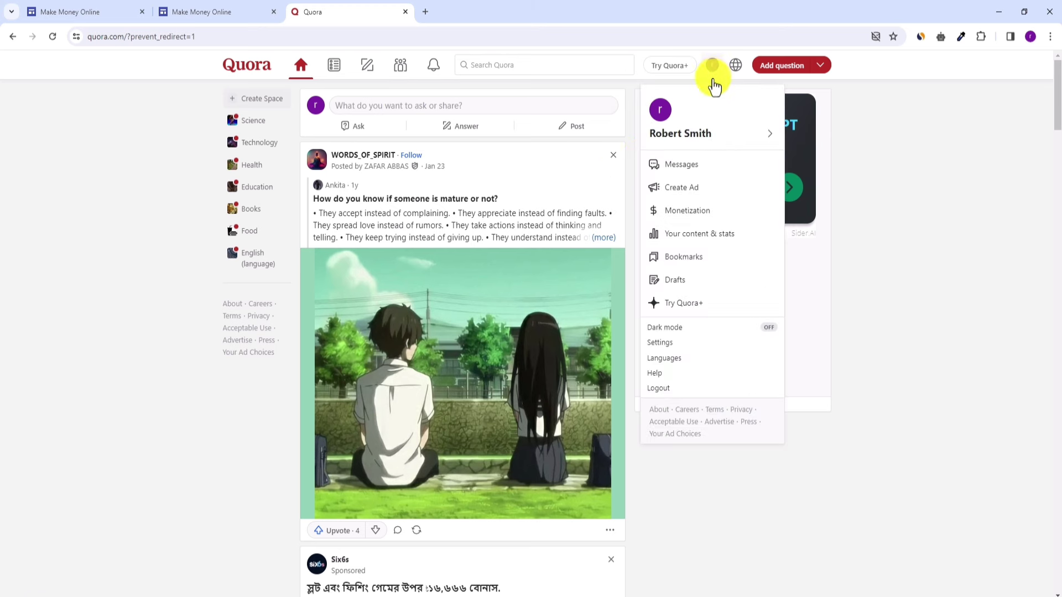
left_click(689, 135)
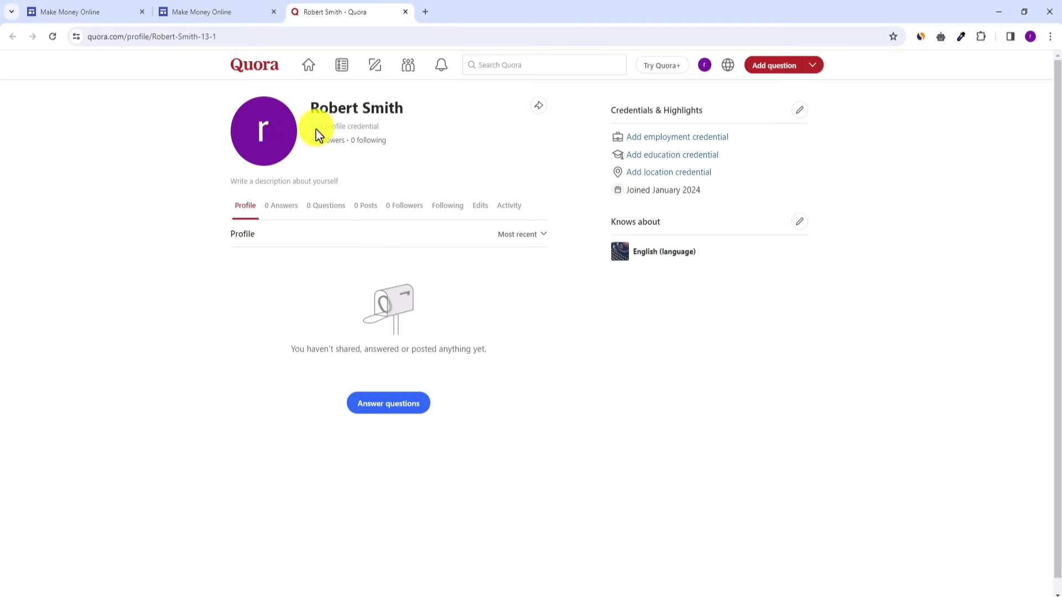
mouse_move(275, 168)
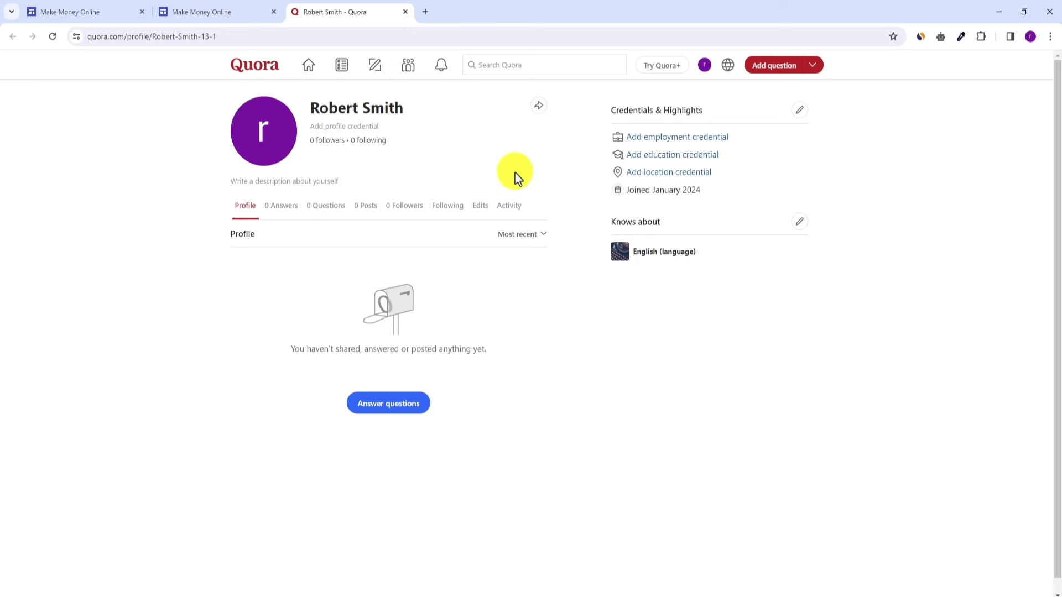
Search Quora for "make money online"
left_click(485, 65)
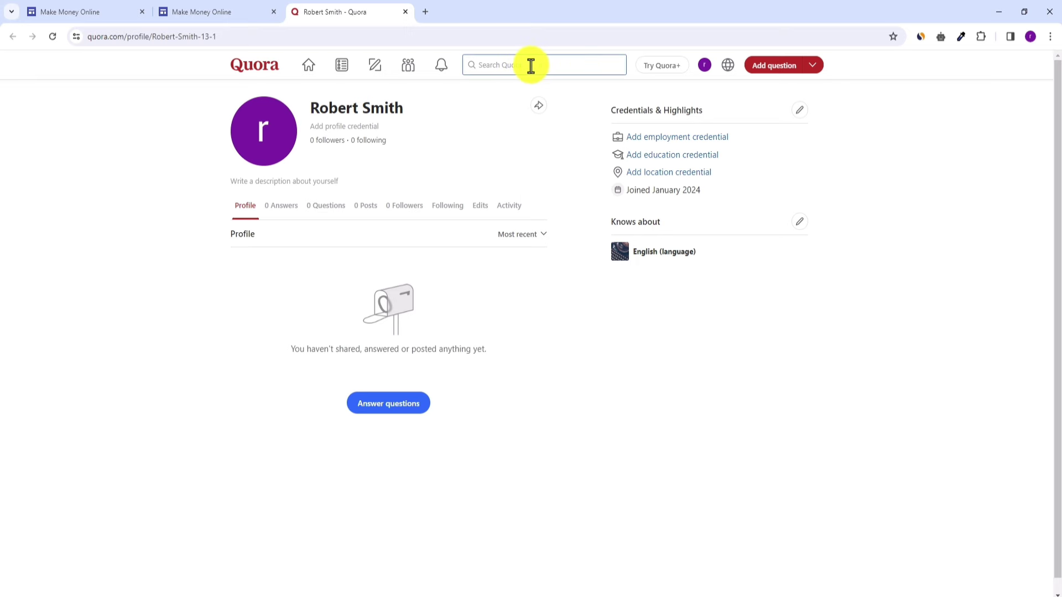
left_click(558, 66)
type("make")
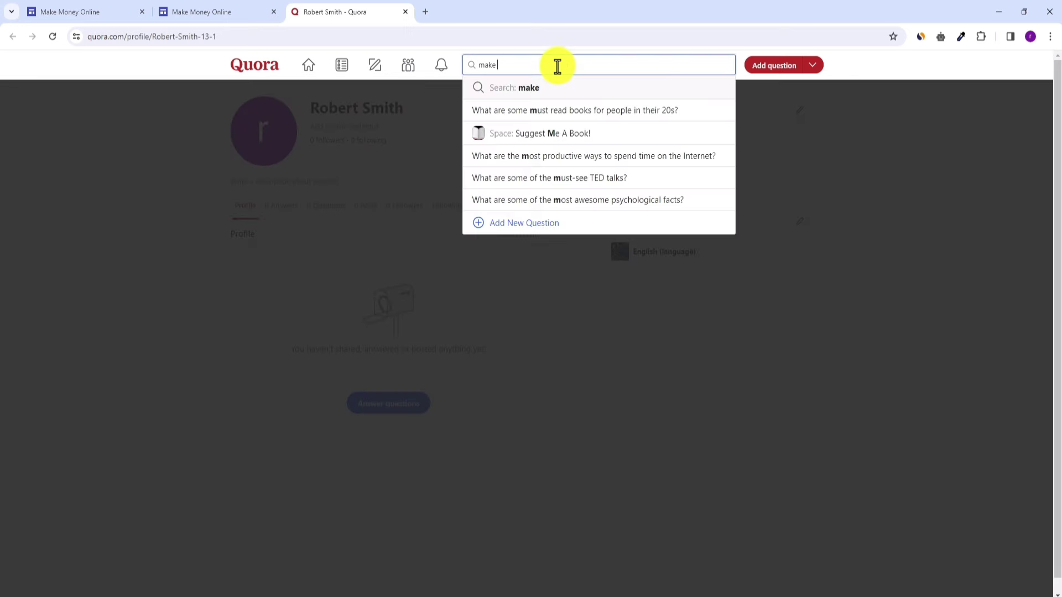
type(" money online")
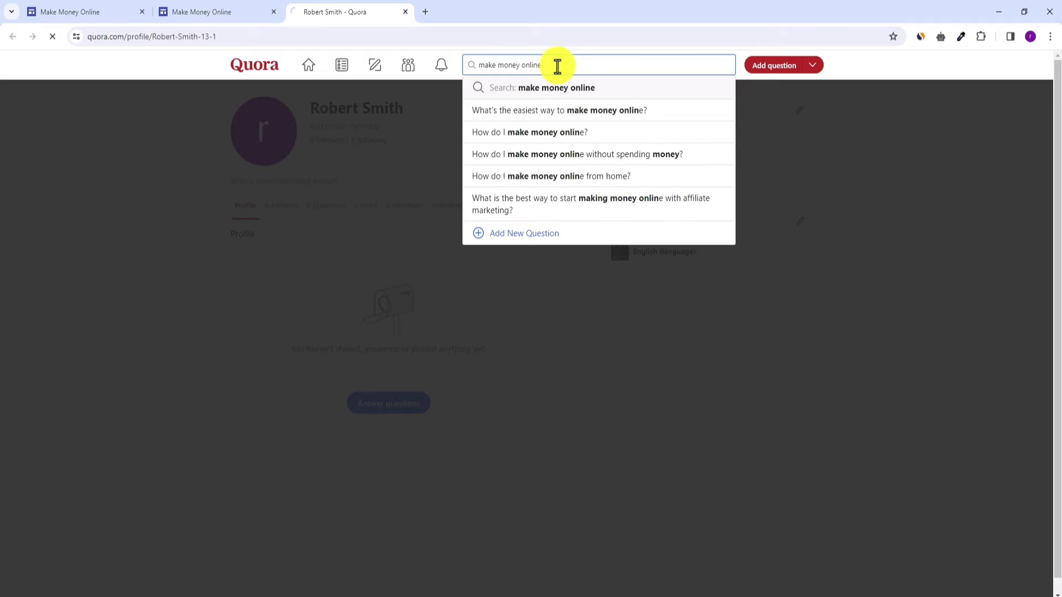
key("Return")
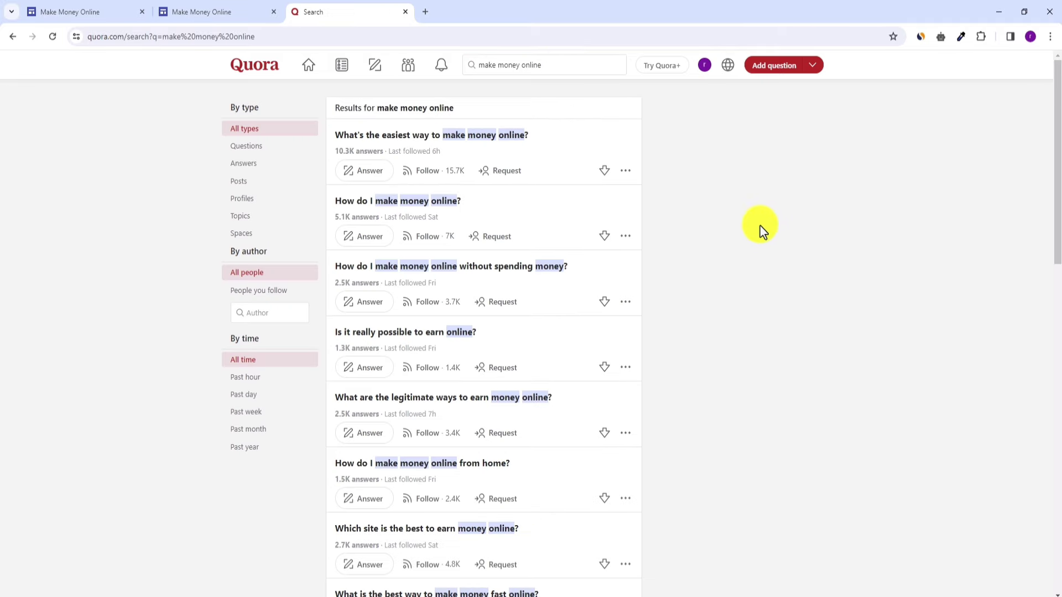